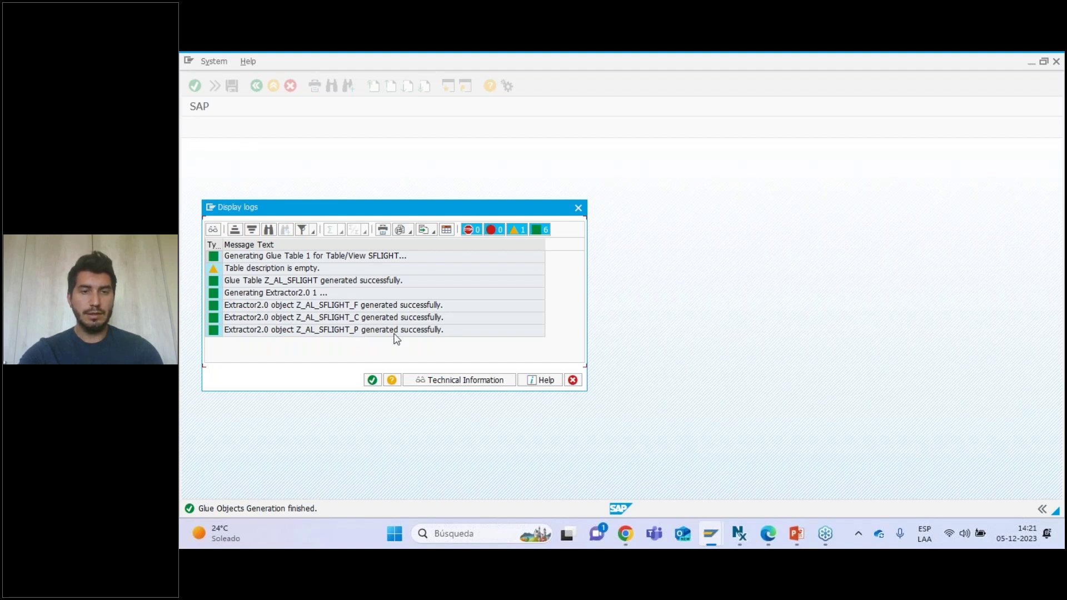
- Close the generation log, return to the Object Navigator and refresh the object tree
left_click(372, 380)
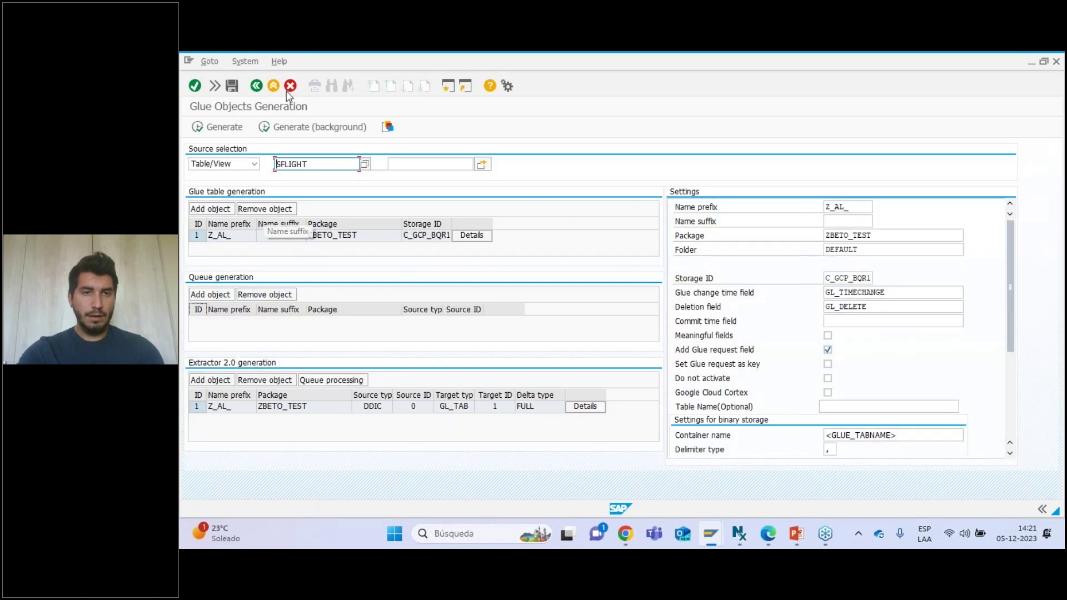
left_click(256, 86)
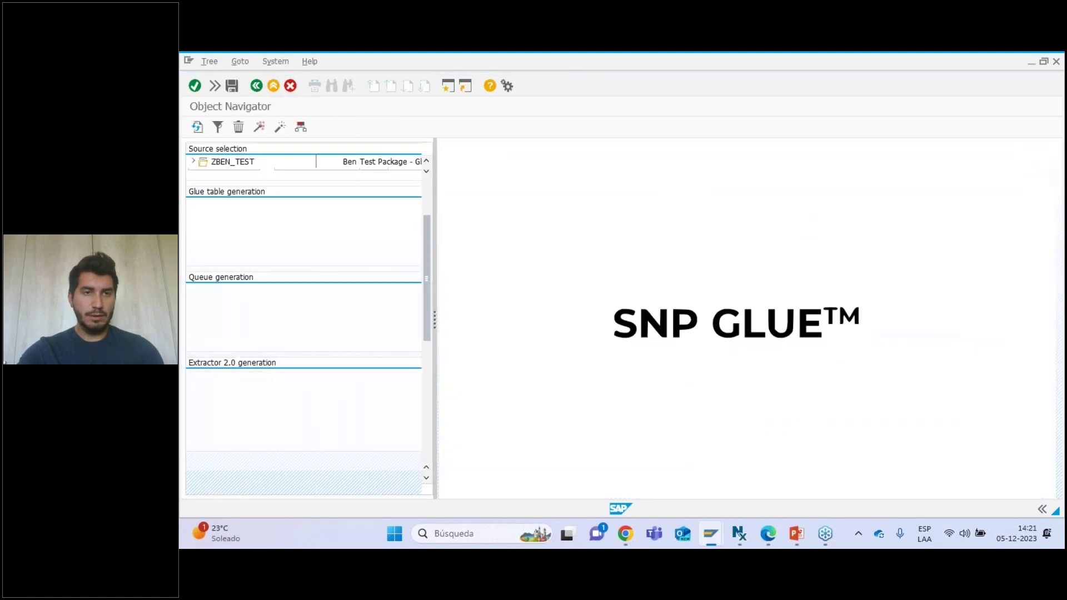
left_click(197, 127)
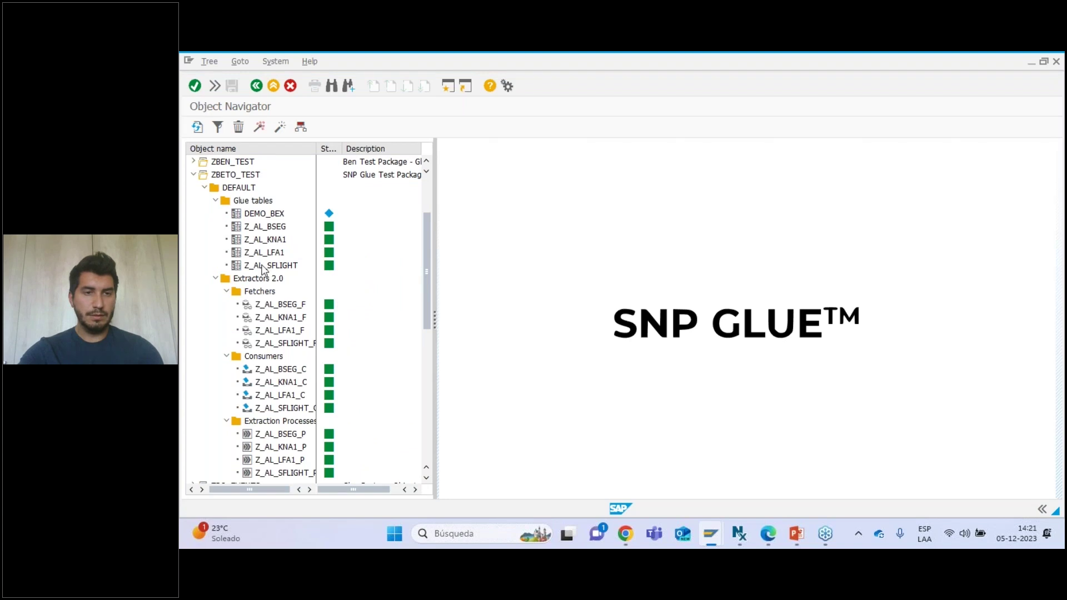
- Locate the generated SFLIGHT table, fetcher, consumer and extraction process under ZBETO_TEST, widening the object name column to show full names
left_click(267, 265)
scroll(425, 256, "down", 3)
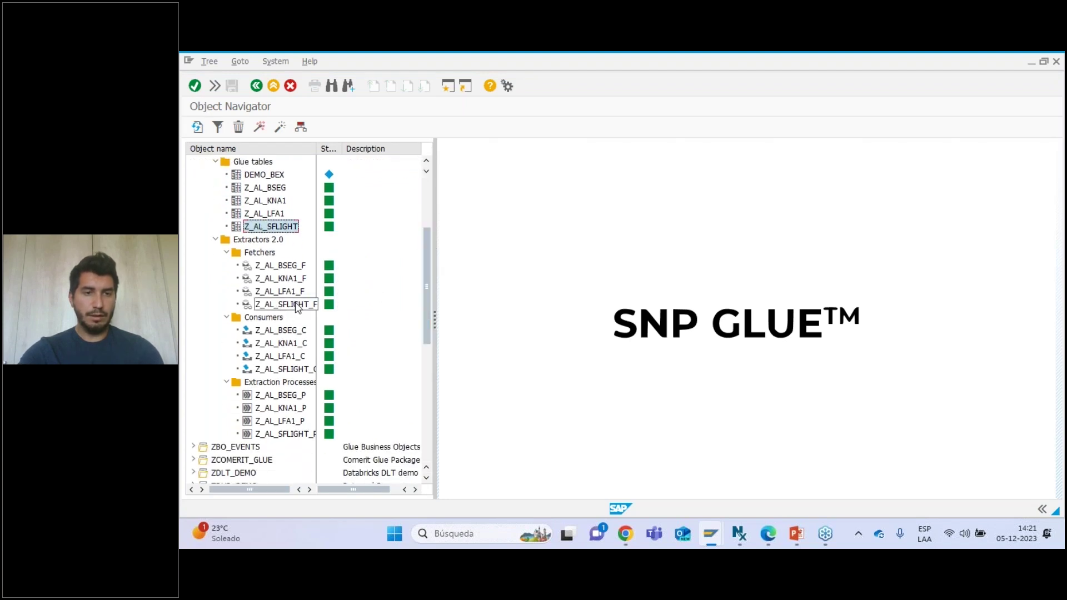
left_click(297, 306)
left_click_drag(317, 149, 333, 148)
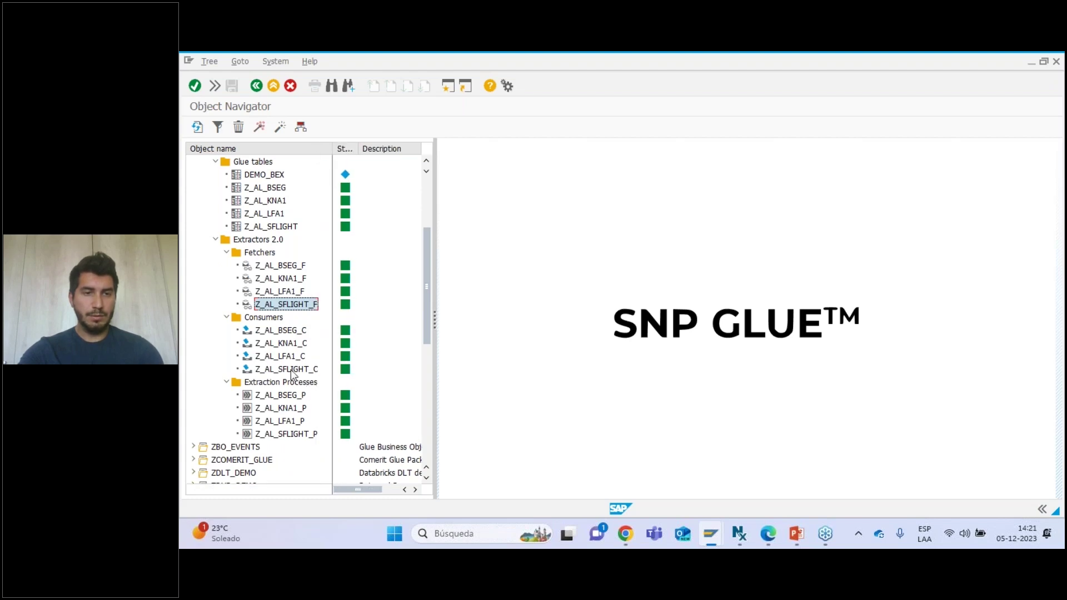
left_click(284, 434)
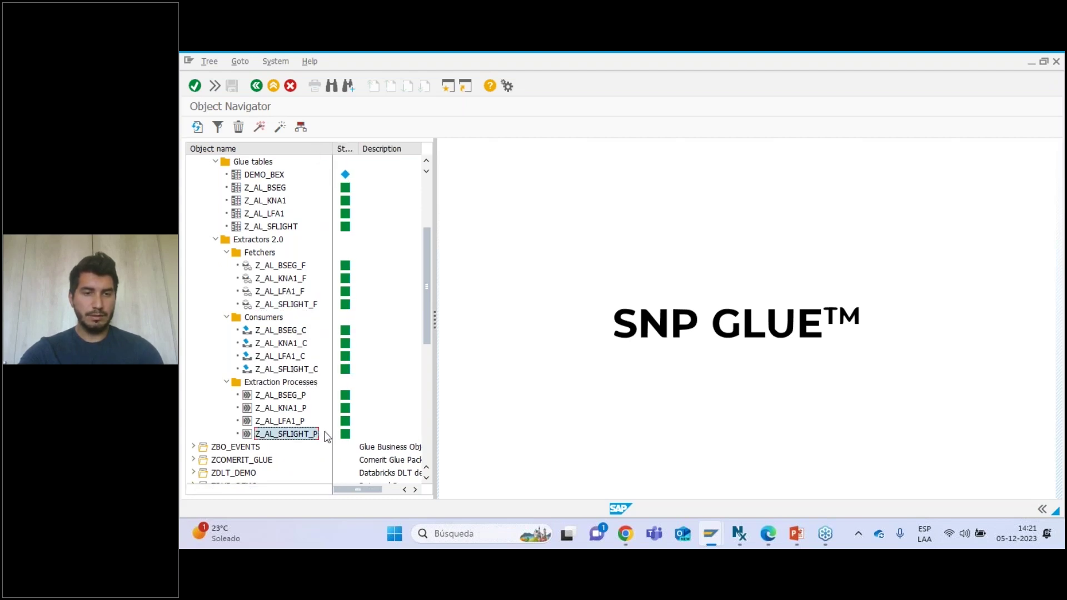
- Review the parameters of fetcher Z_AL_SFLIGHT_F and consumer Z_AL_SFLIGHT_C
double_click(284, 307)
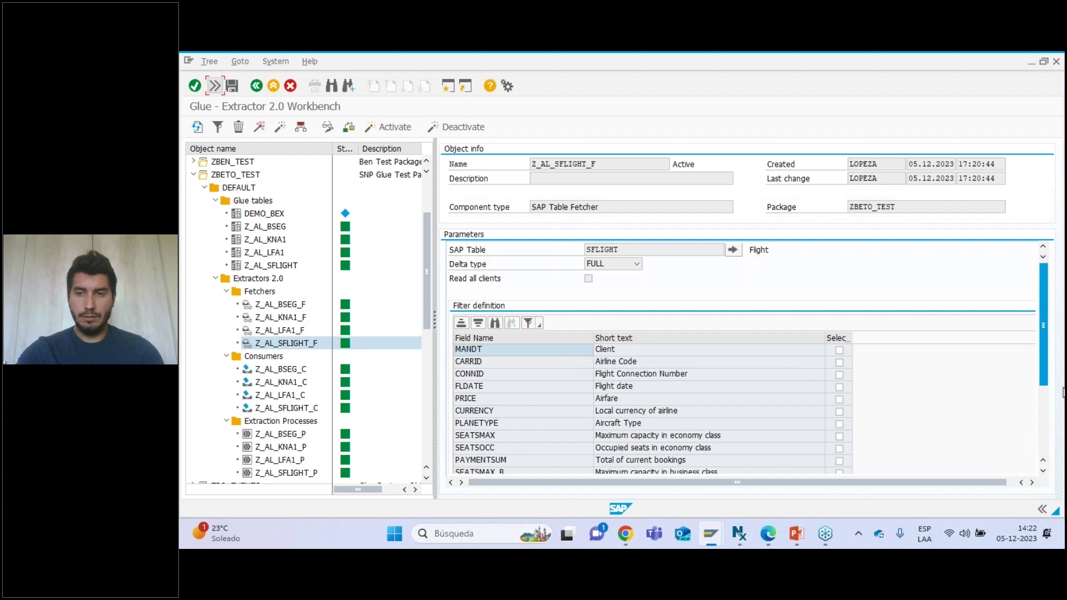
mouse_move(1039, 308)
left_mouse_down()
mouse_move(1042, 364)
mouse_move(1038, 312)
left_mouse_up()
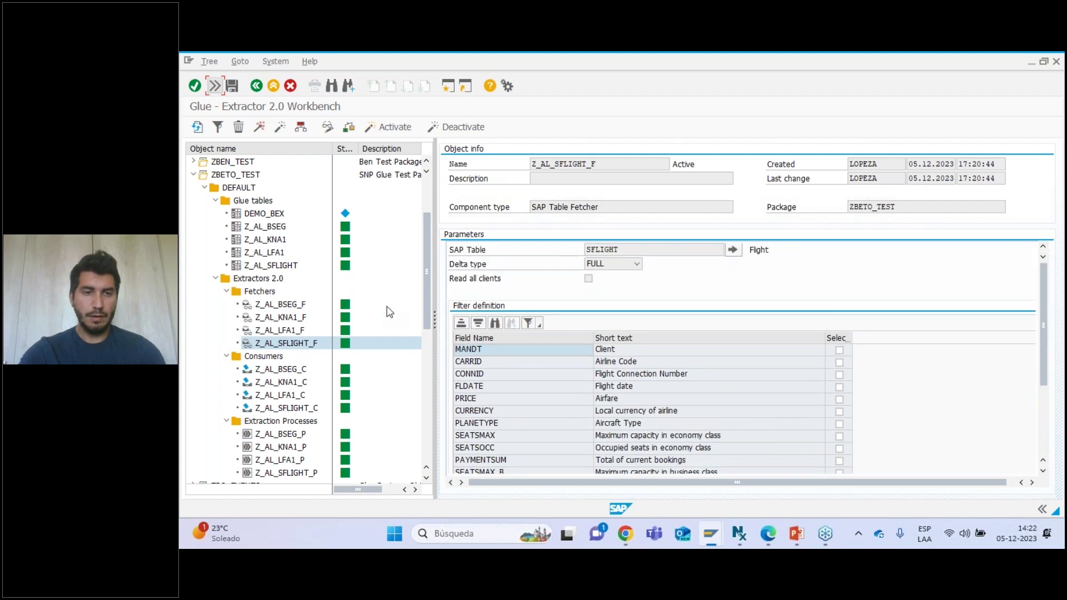
left_click(274, 409)
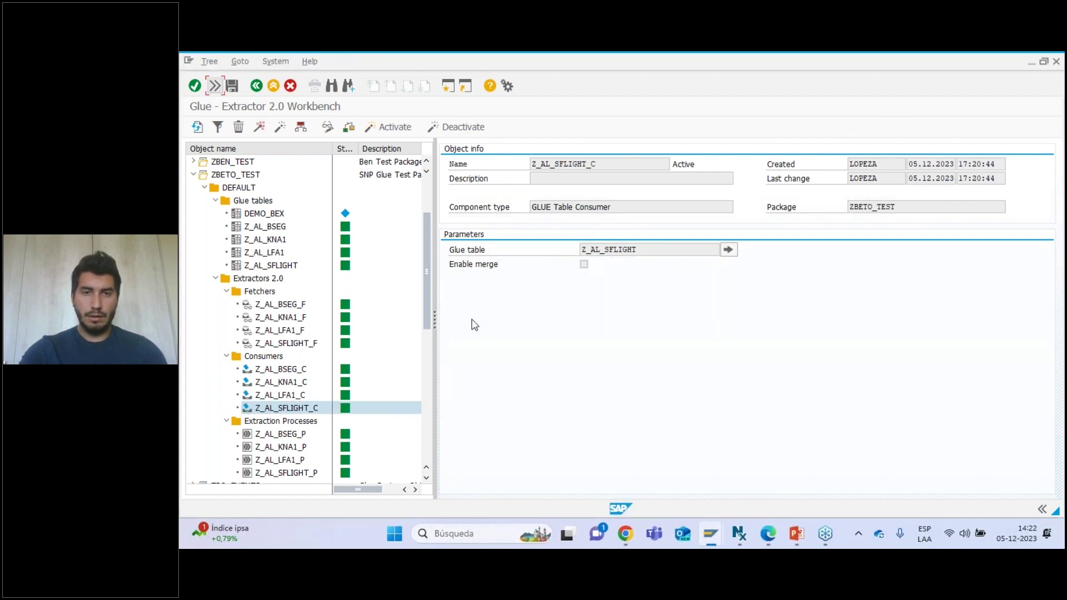
- Open extraction process Z_AL_SFLIGHT_P and examine its field transformation rules, including GLREQUEST, GL_DELETE and GL_TIMECHANGE
double_click(280, 474)
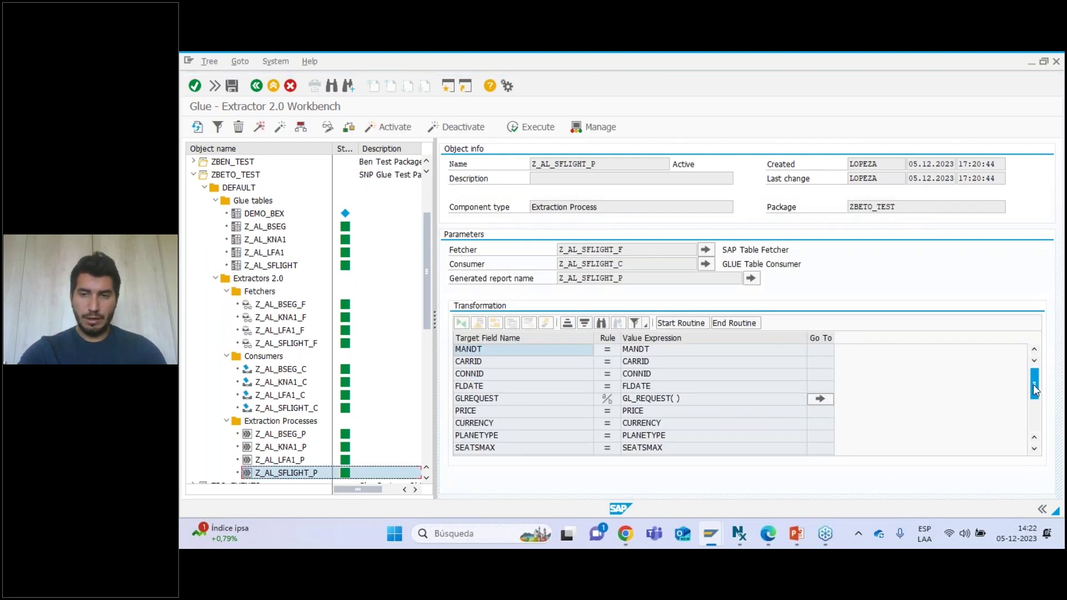
left_click_drag(1034, 384, 1035, 420)
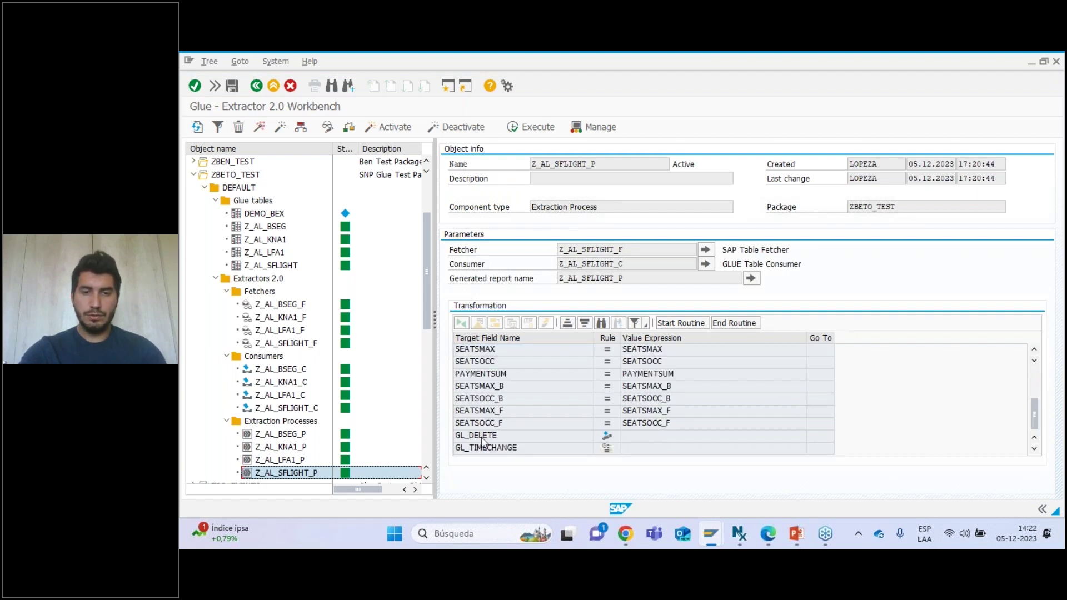
left_click_drag(1035, 418, 1033, 391)
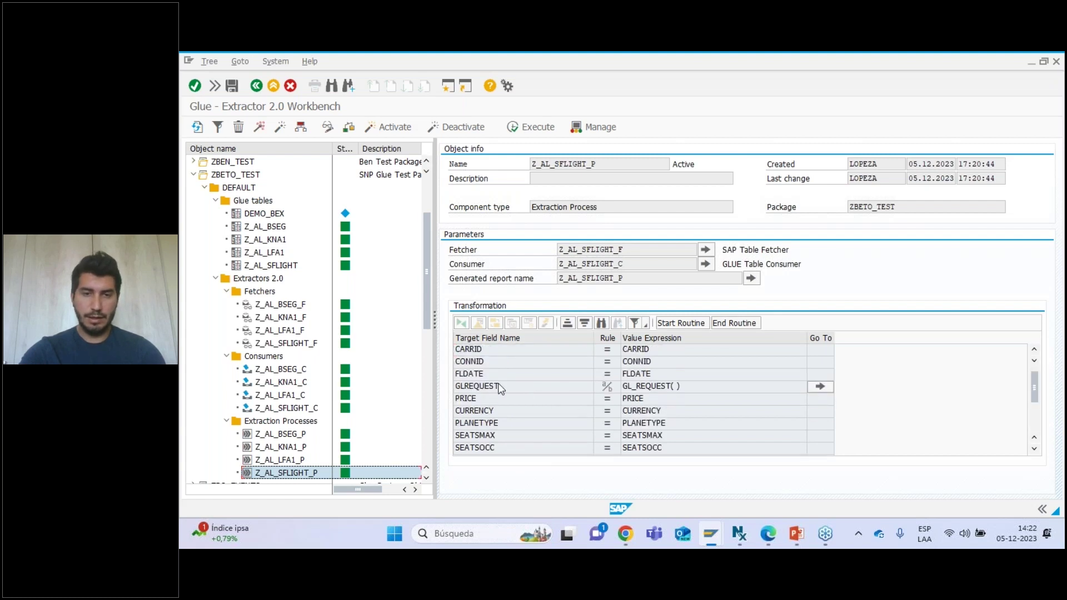
left_click_drag(1034, 384, 1032, 430)
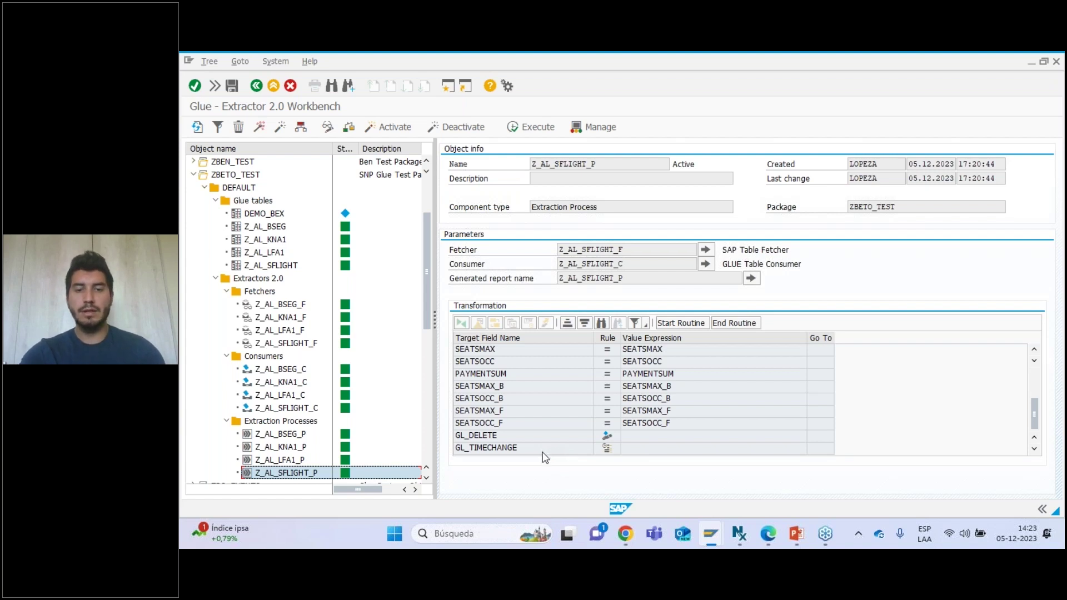
- Check the number of entries in Glue table Z_AL_SFLIGHT with the Data Browser, then return to the table definition
left_click_drag(425, 238, 427, 229)
double_click(273, 291)
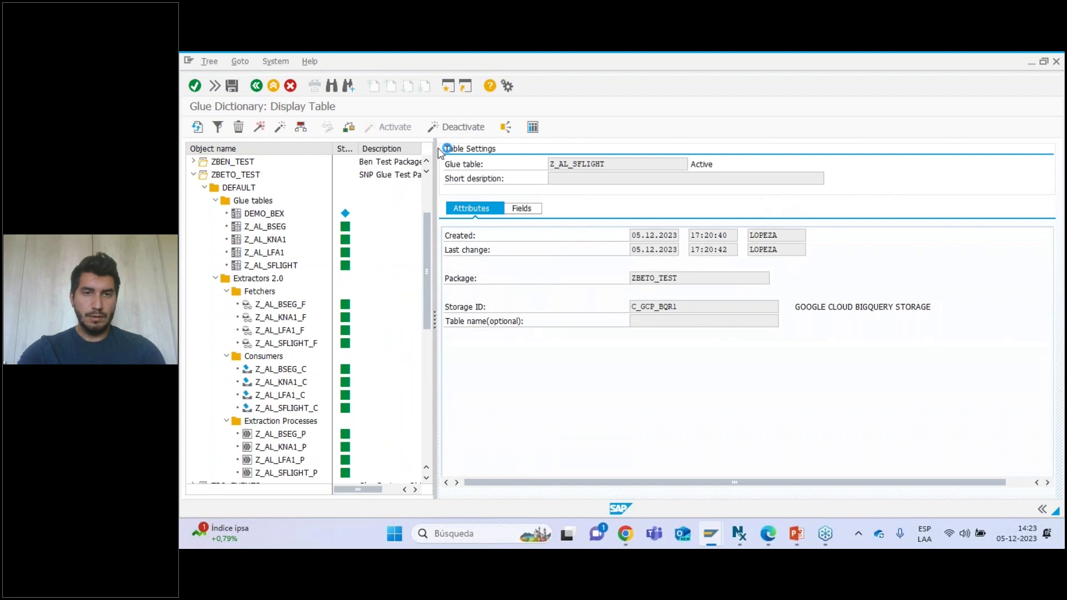
left_click(532, 127)
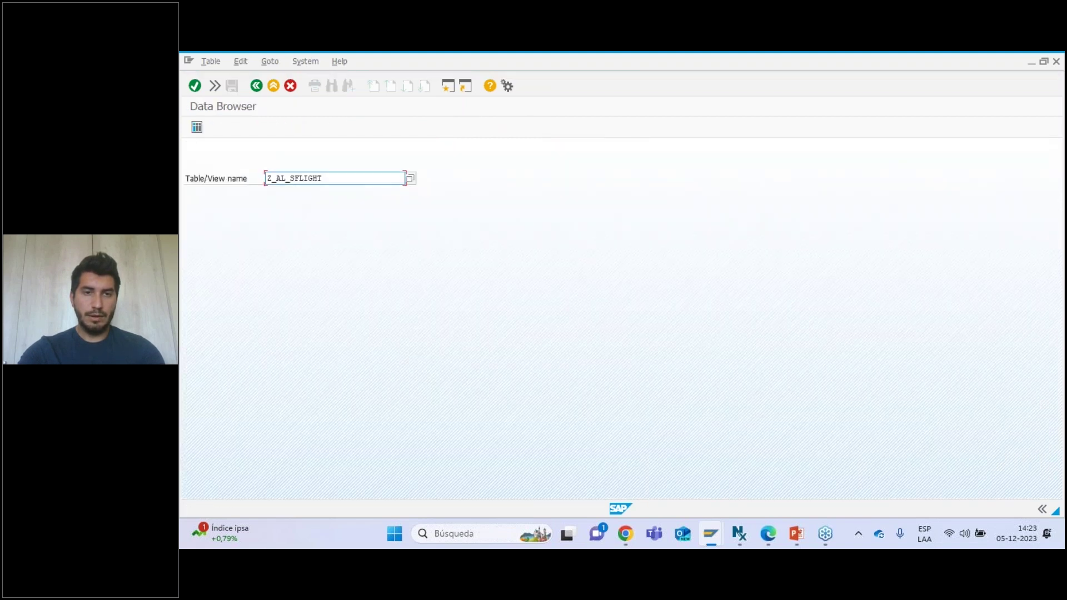
left_click(196, 127)
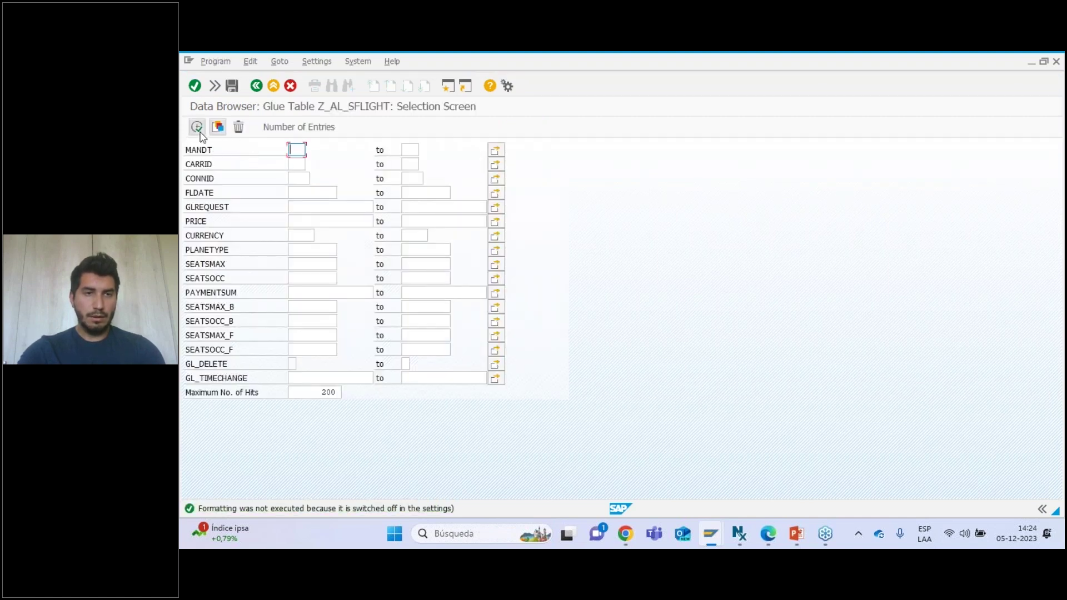
left_click(296, 132)
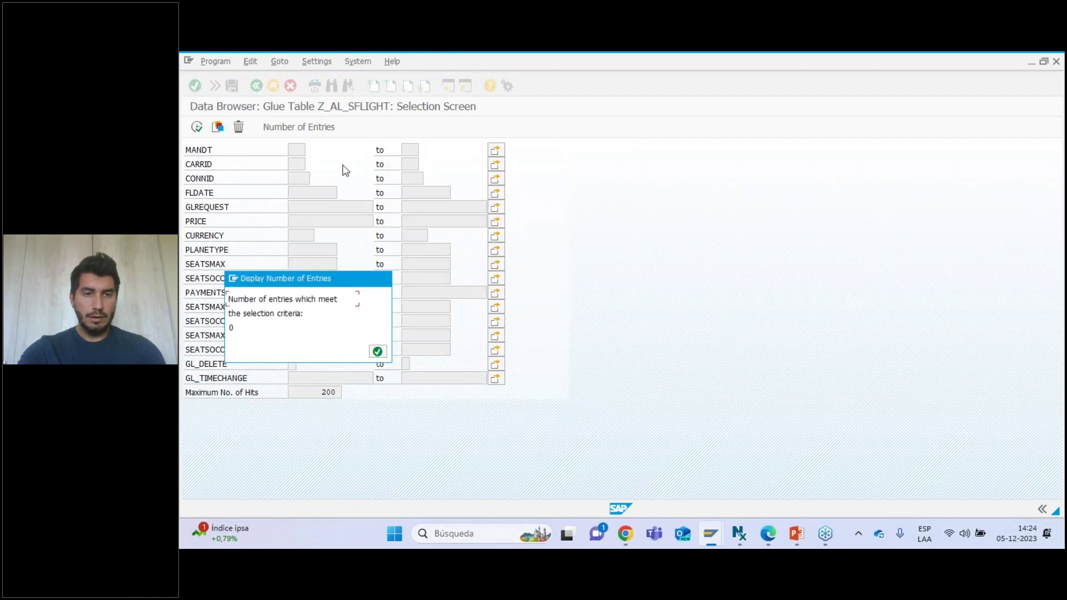
left_click(378, 352)
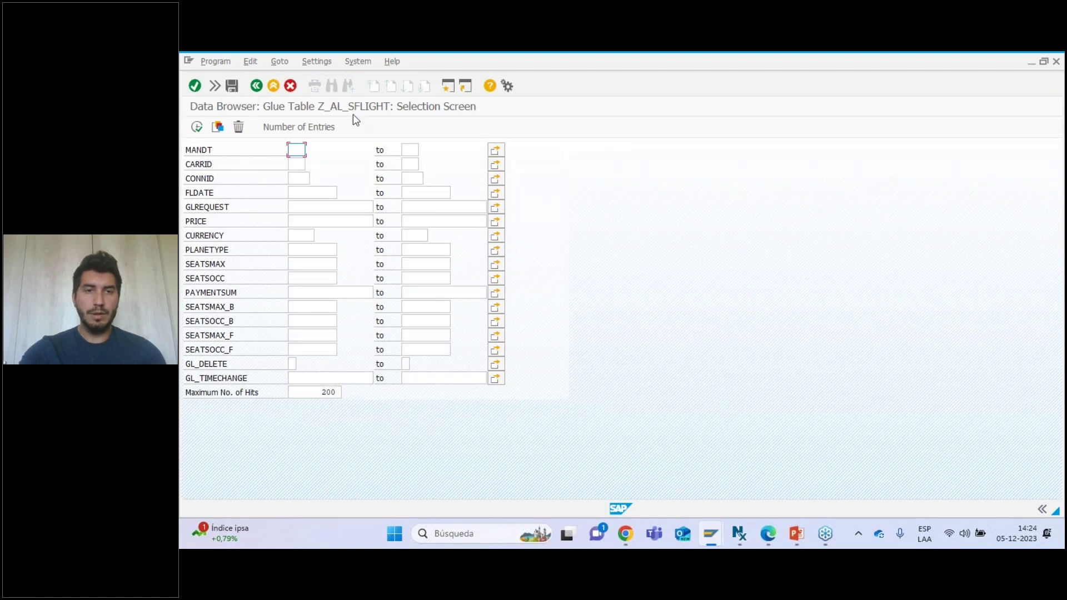
left_click(256, 85)
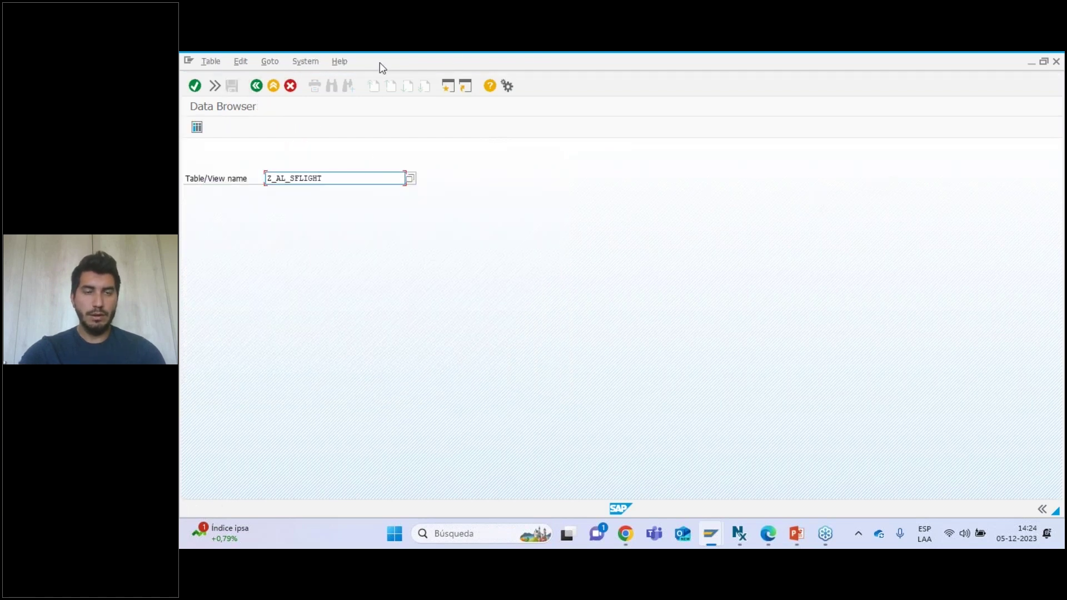
left_click(255, 86)
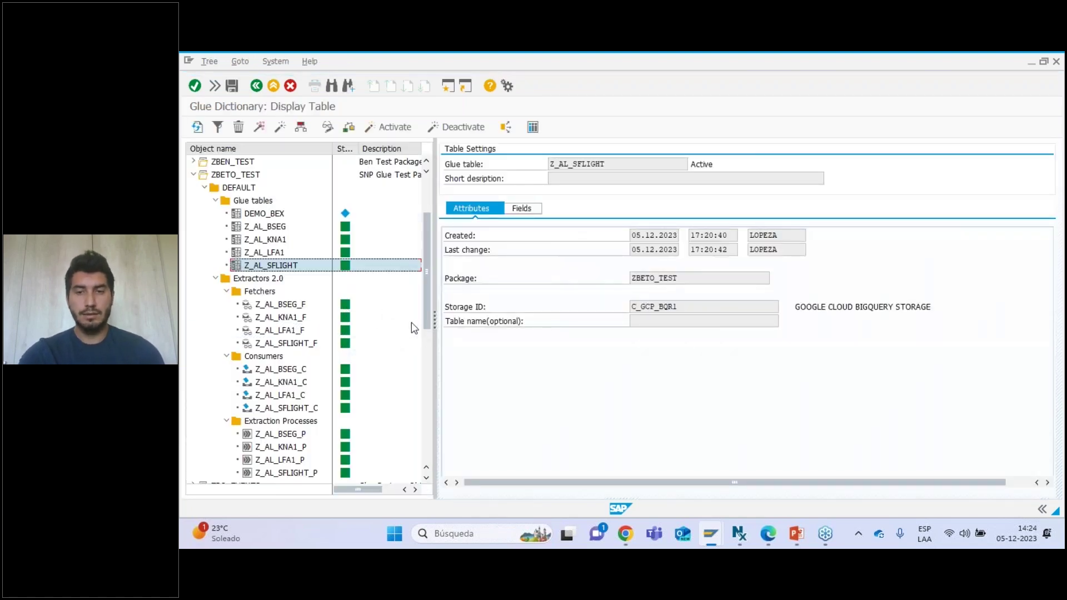
- Open extraction process Z_AL_SFLIGHT_P and bring up its execution screen
left_click_drag(428, 269, 428, 309)
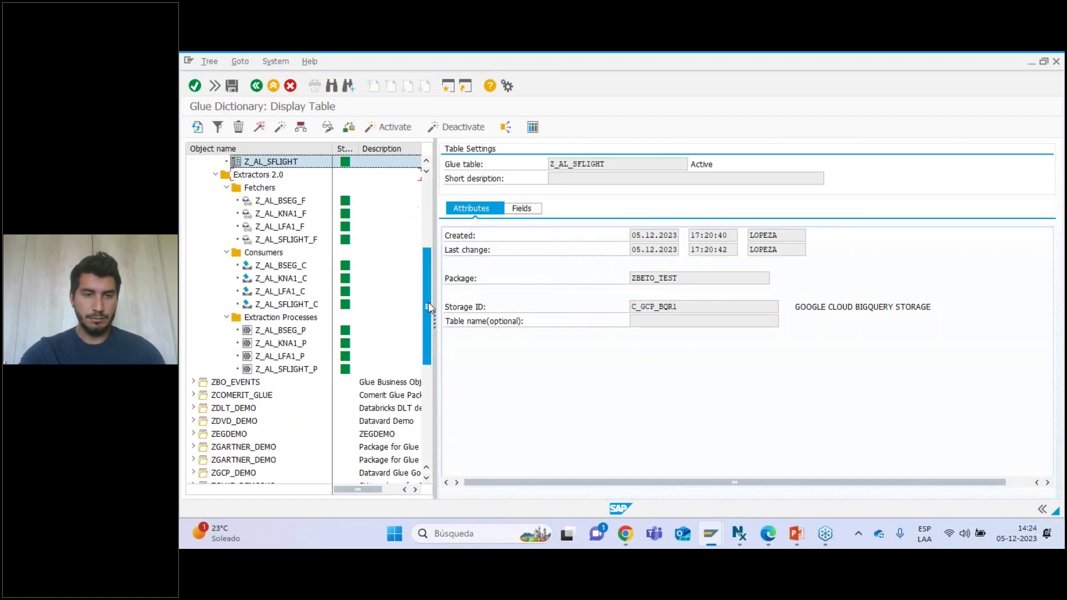
left_click(281, 370)
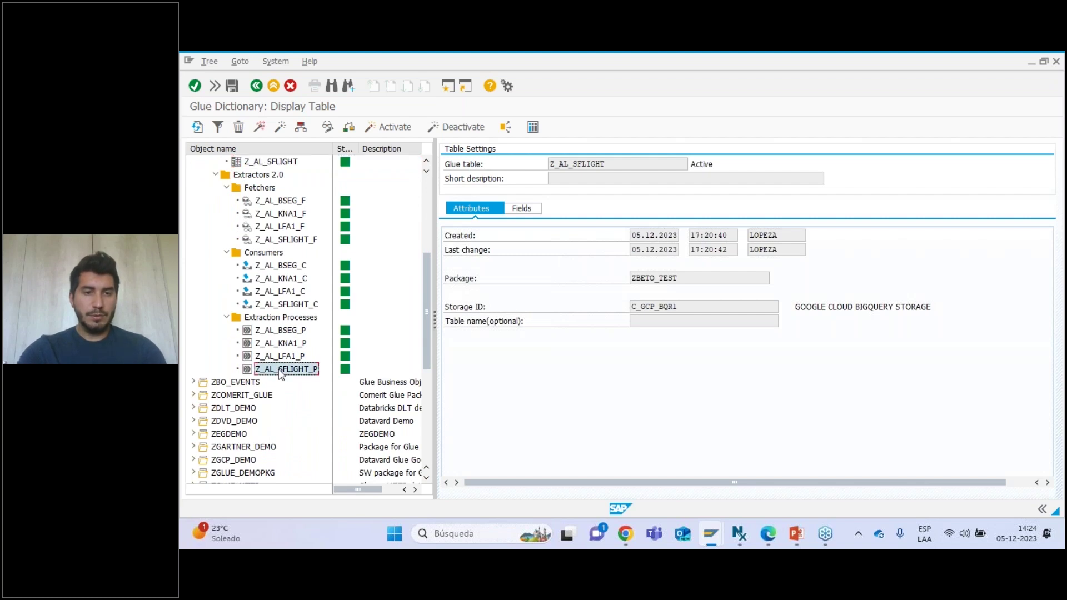
double_click(281, 369)
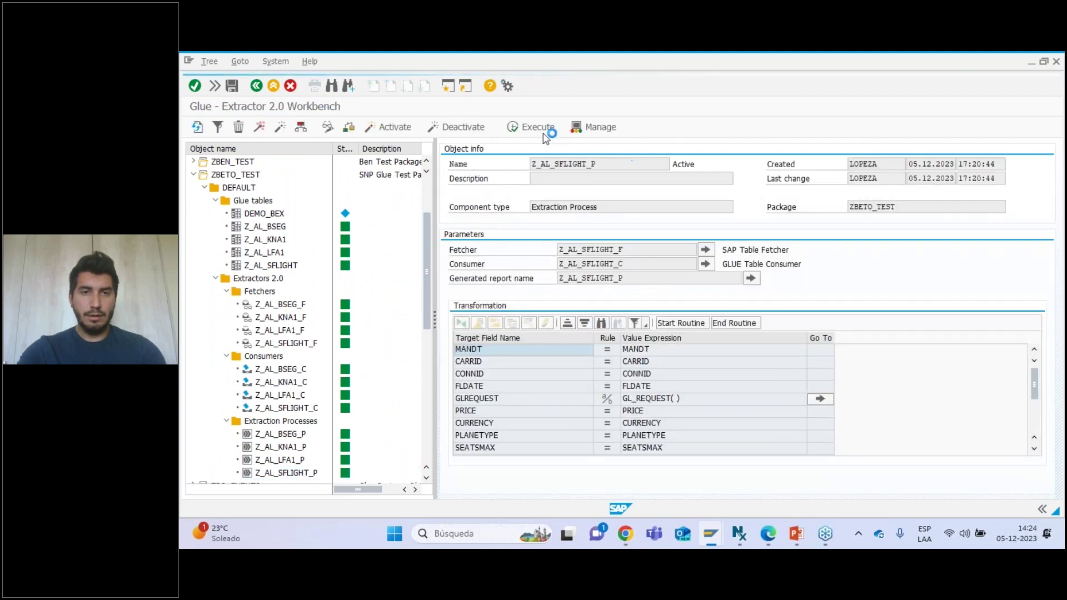
left_click(538, 129)
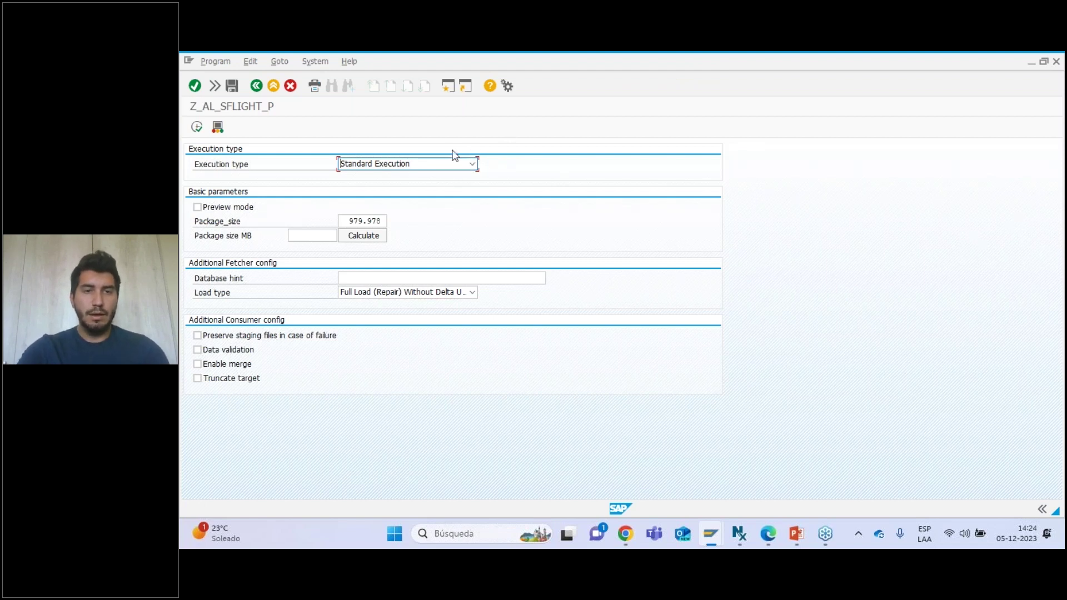
- Keep the execution type at Standard Execution and calculate the package size from 10 MB
left_click(473, 164)
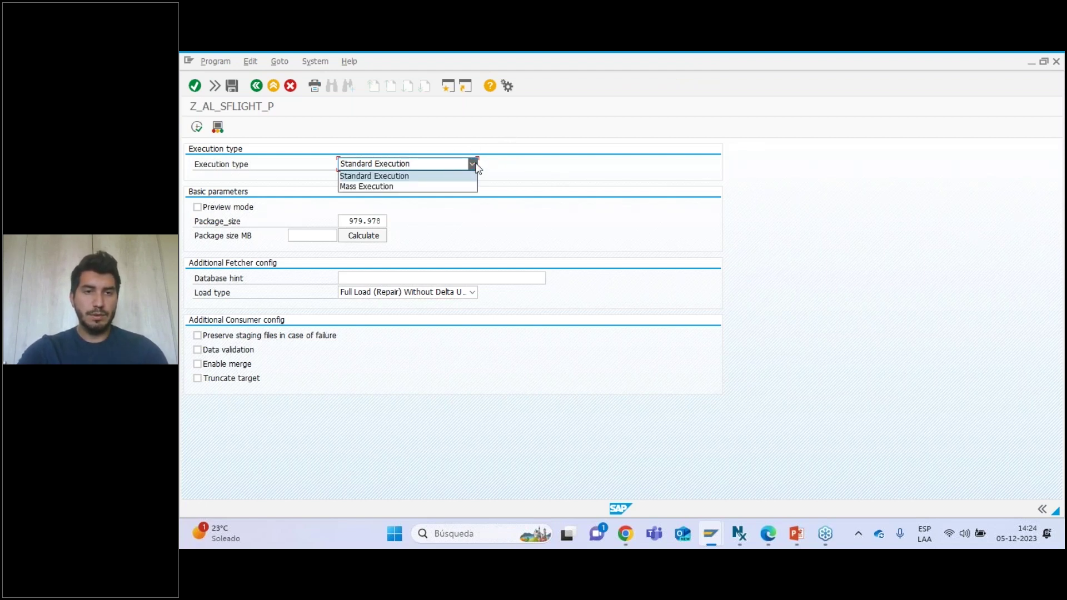
left_click(515, 175)
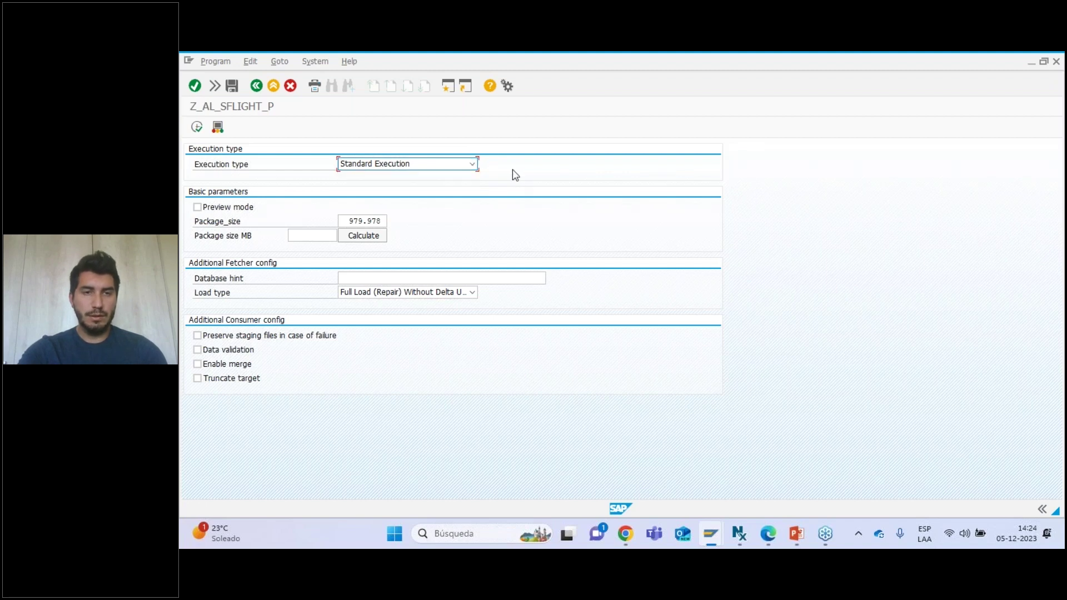
left_click(302, 237)
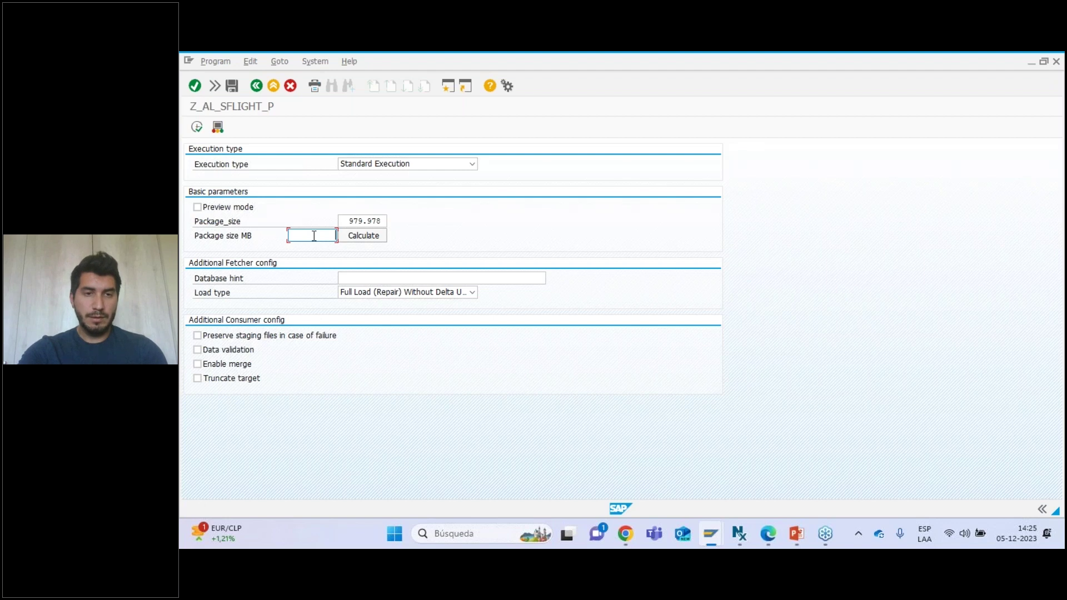
type("10")
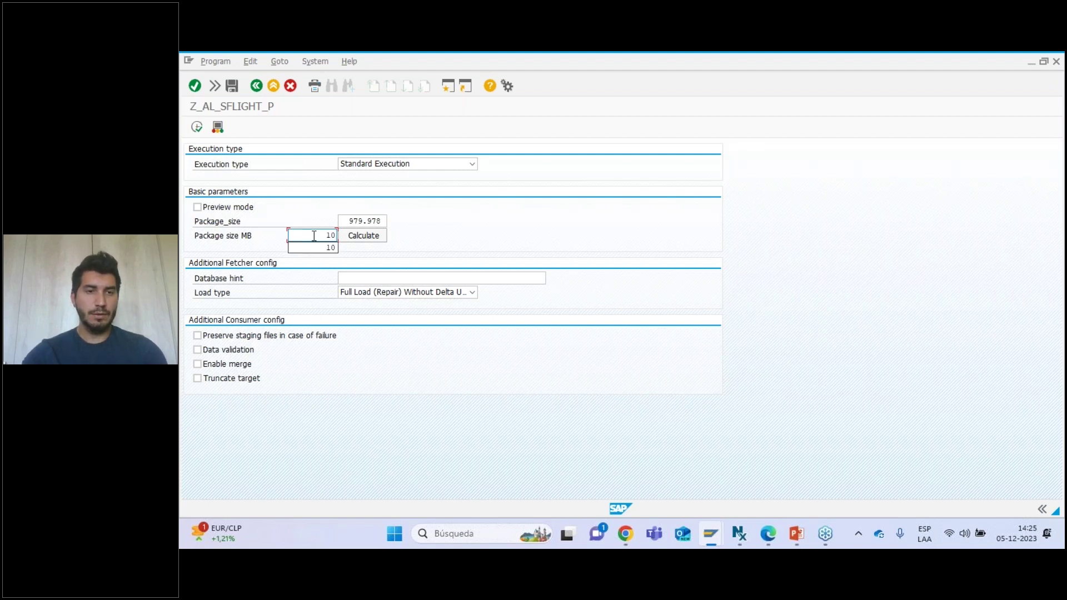
left_click(368, 236)
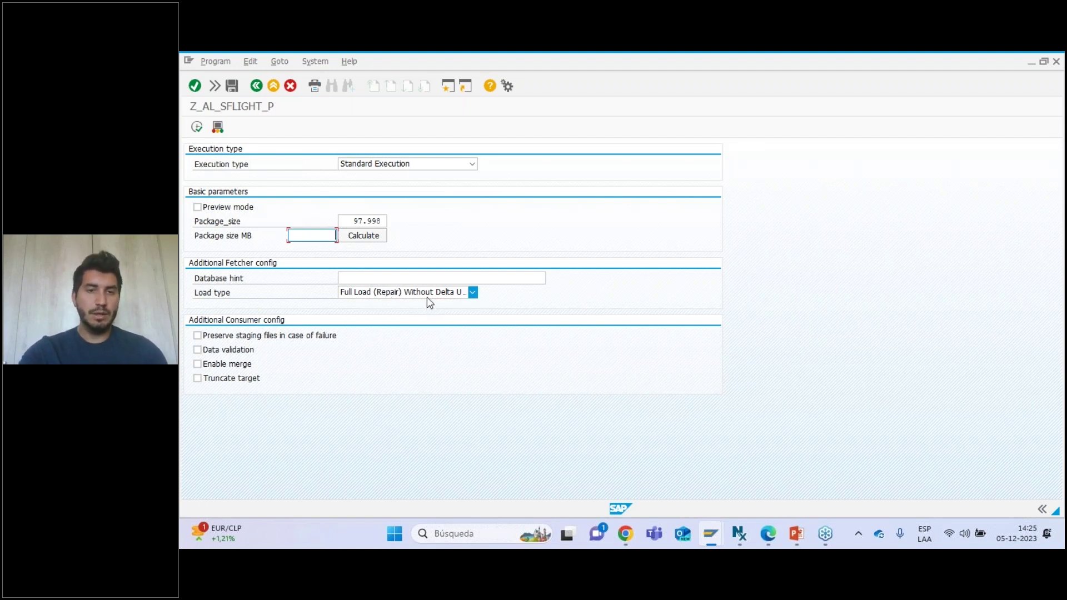
- Run the Z_AL_SFLIGHT_P extraction as a background job with an immediate start
left_click(197, 127)
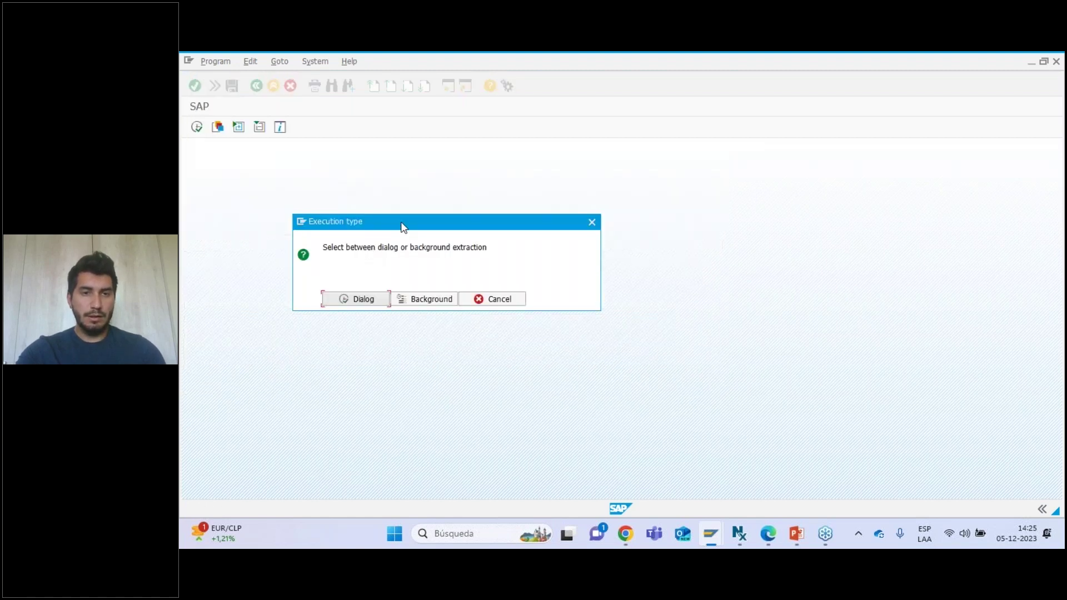
left_click(424, 300)
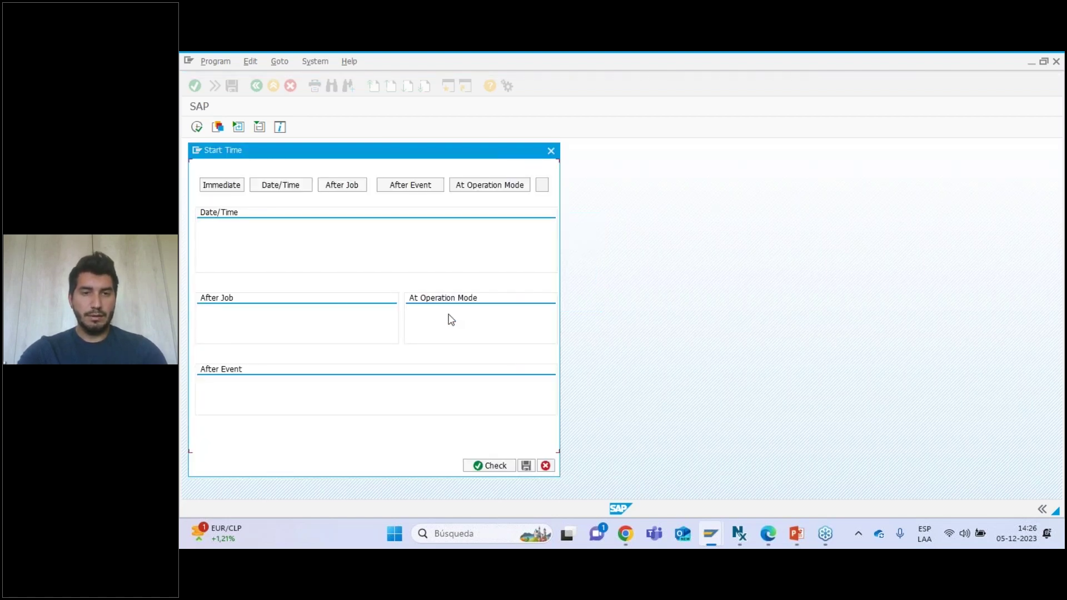
left_click(232, 189)
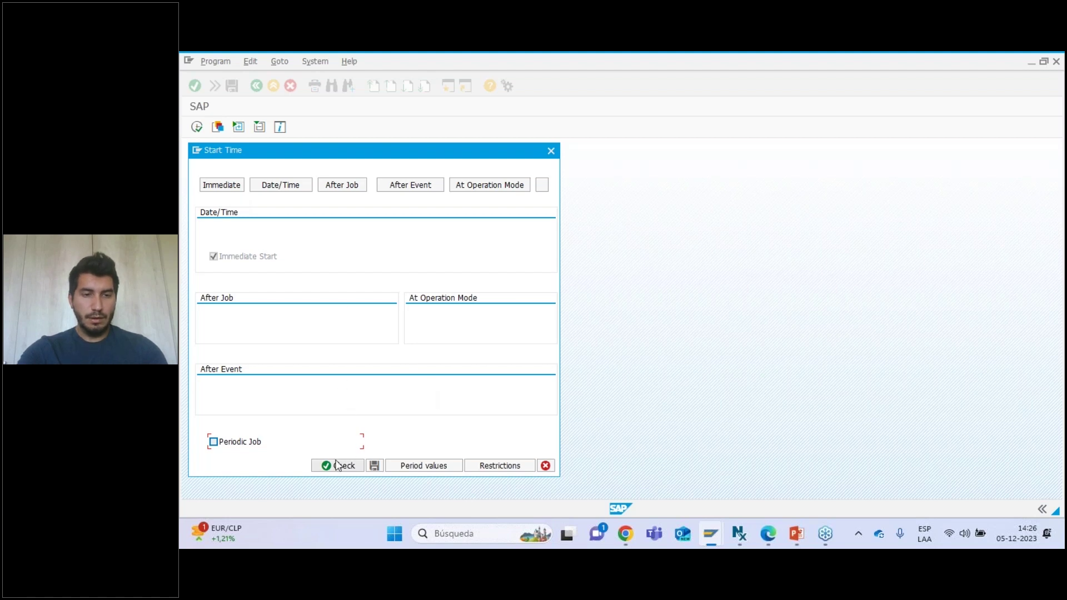
left_click(375, 466)
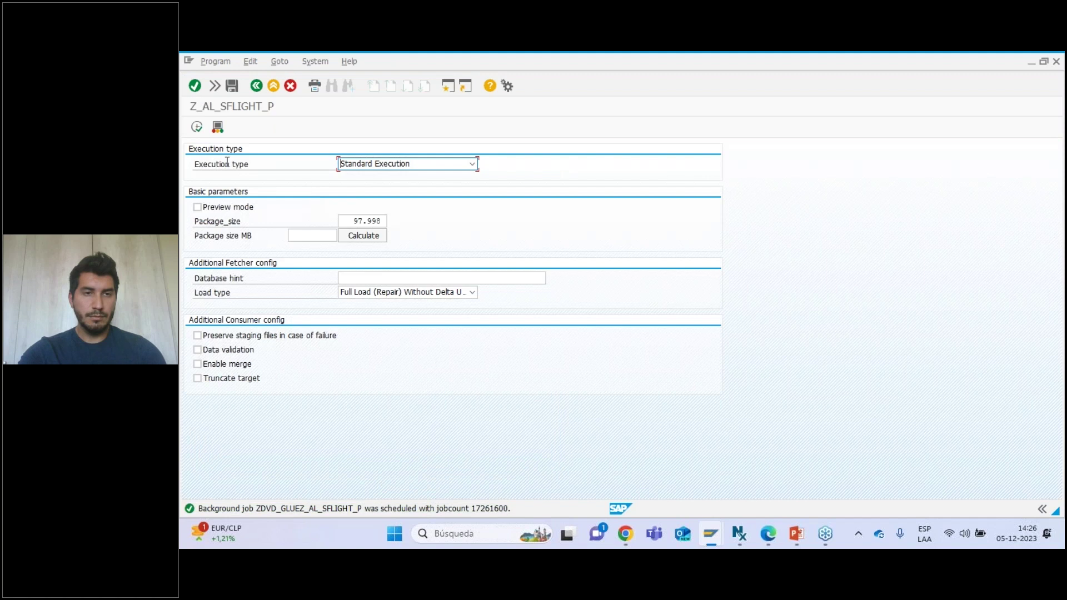
- Open the request monitor for Z_AL_SFLIGHT_P and refresh it to check the extraction status
left_click(218, 127)
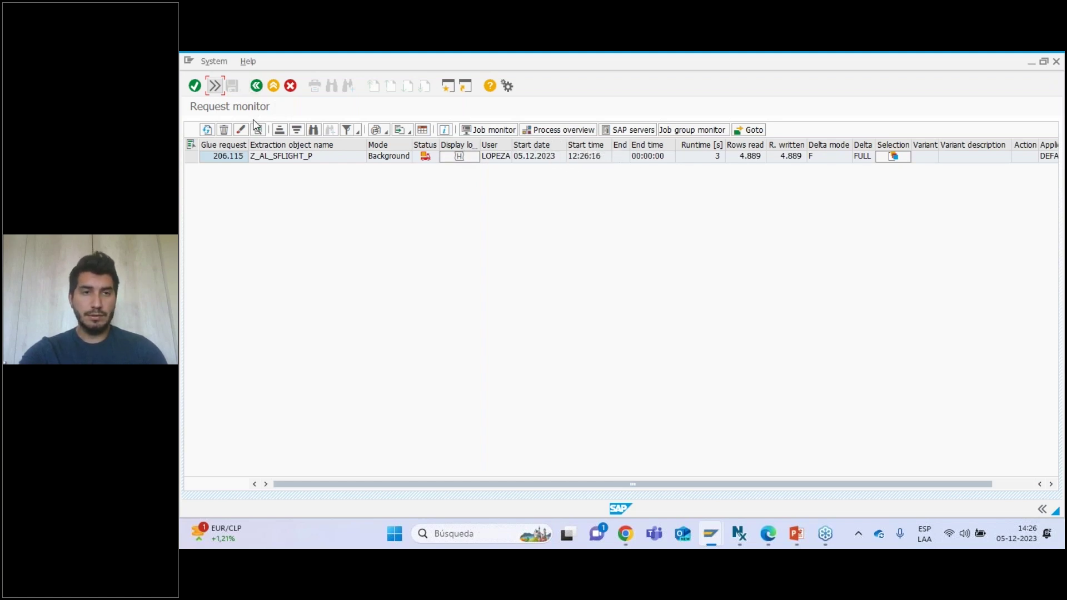
left_click(208, 131)
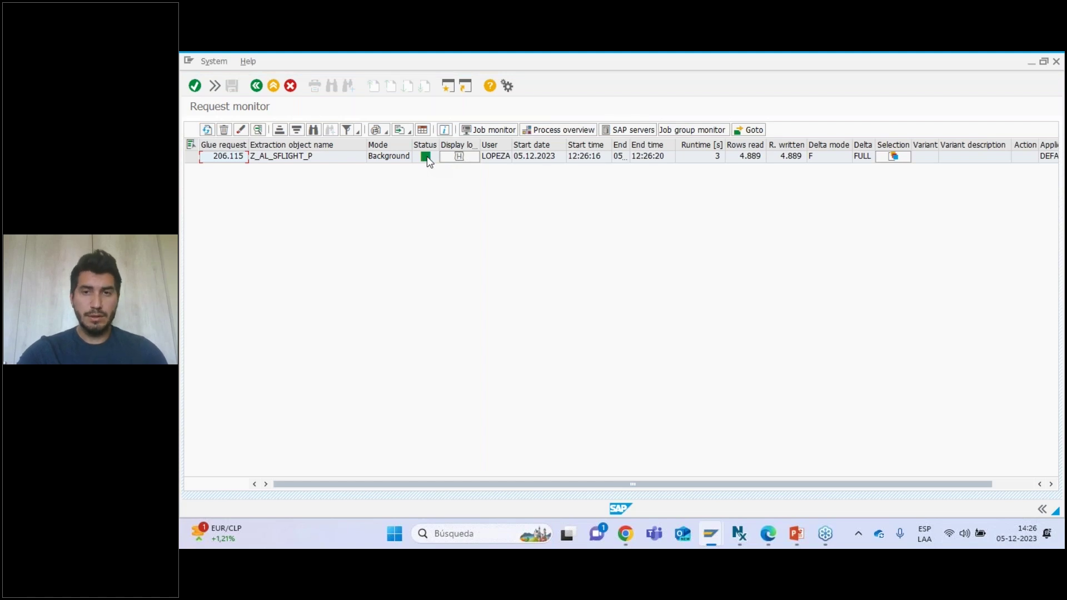
- Leave the request monitor and execution screen, and open Glue table Z_AL_SFLIGHT in package ZBETO_TEST
left_click(256, 86)
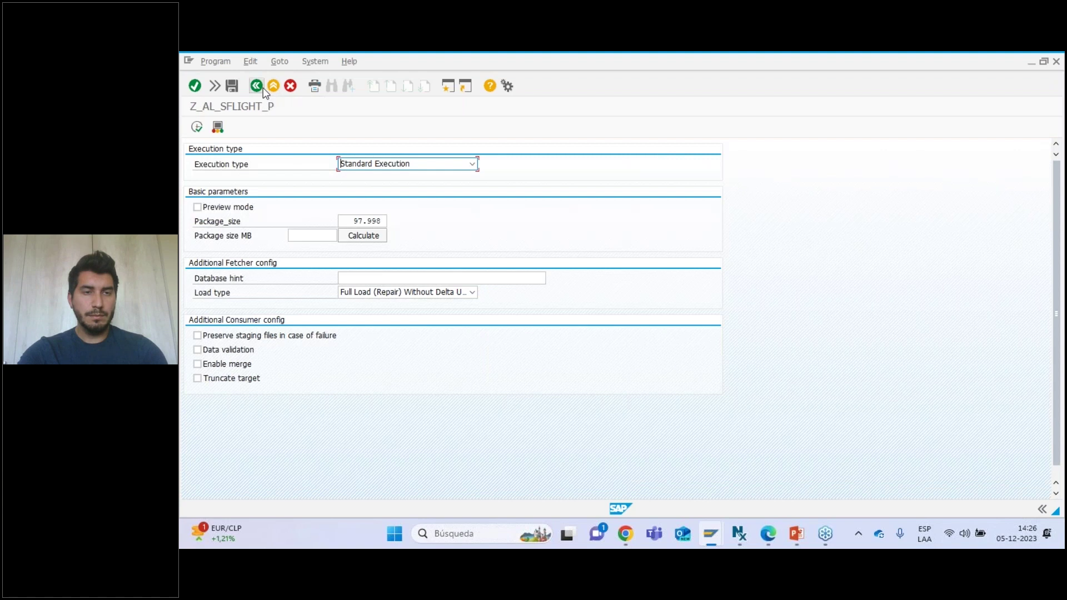
left_click(262, 90)
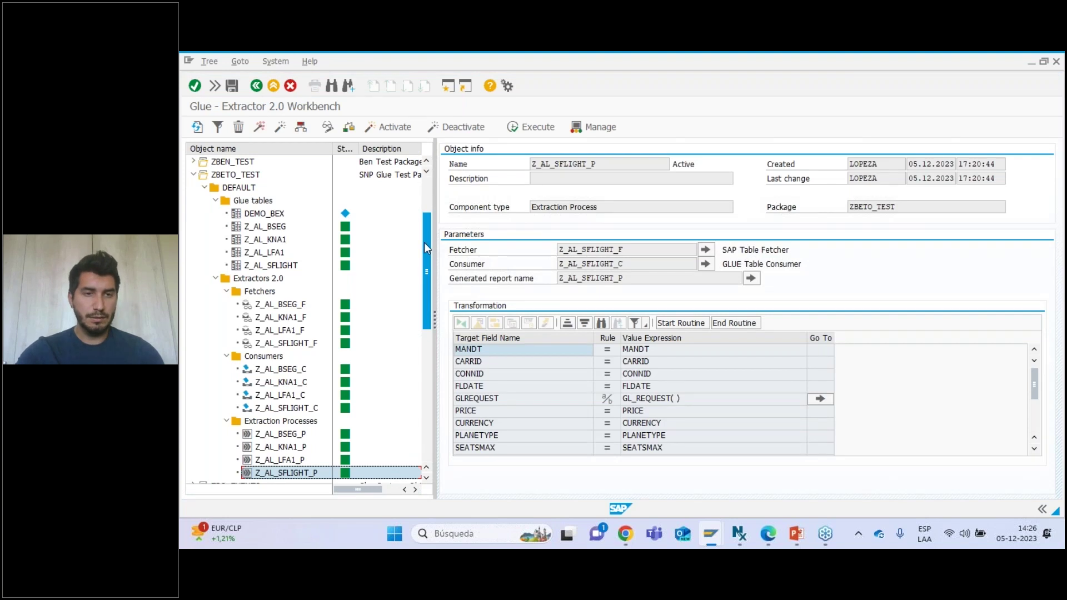
scroll(425, 242, "up", 2)
double_click(283, 318)
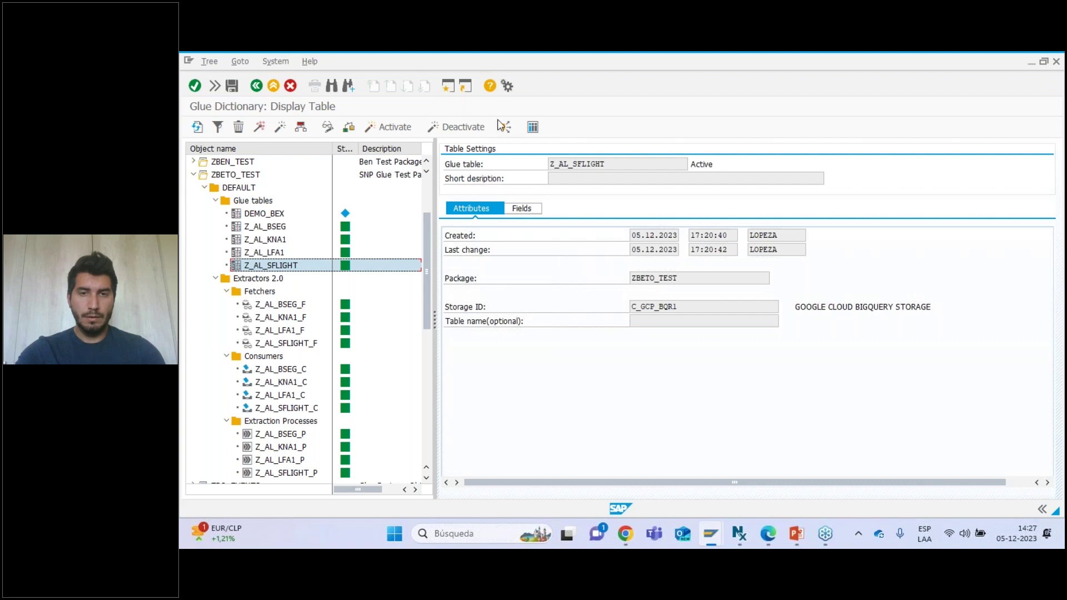
- Open the data browser selection screen for Z_AL_SFLIGHT and check the table's number of entries without any filters
left_click(532, 127)
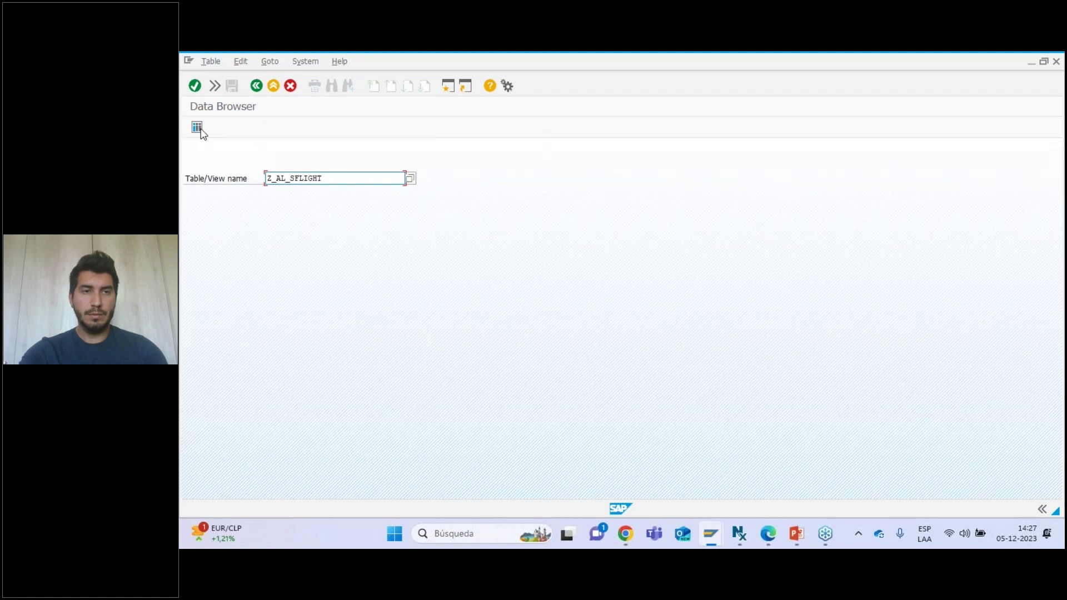
left_click(197, 127)
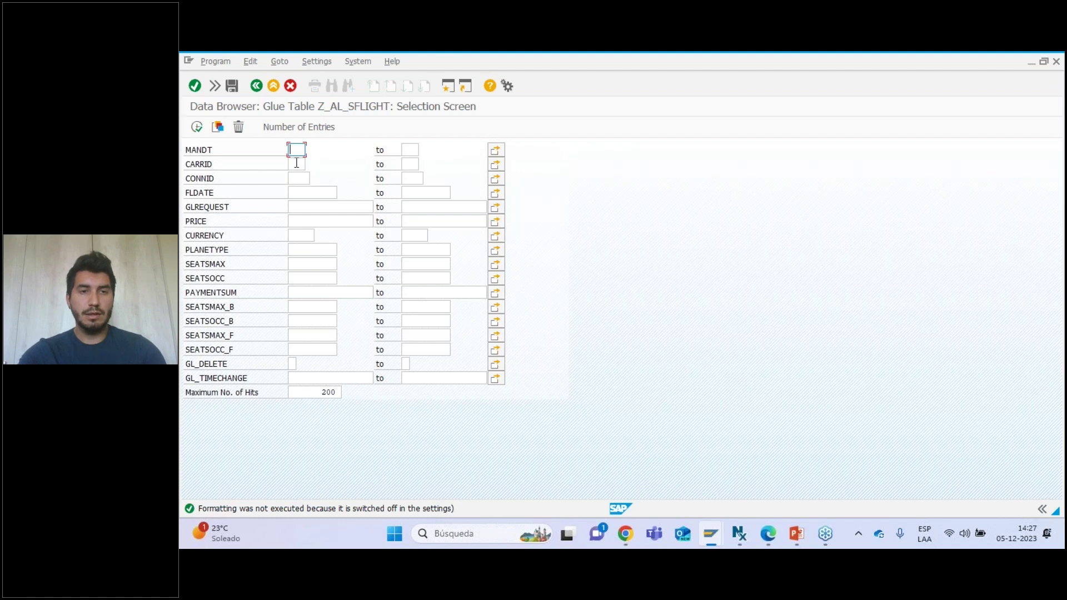
left_click(287, 127)
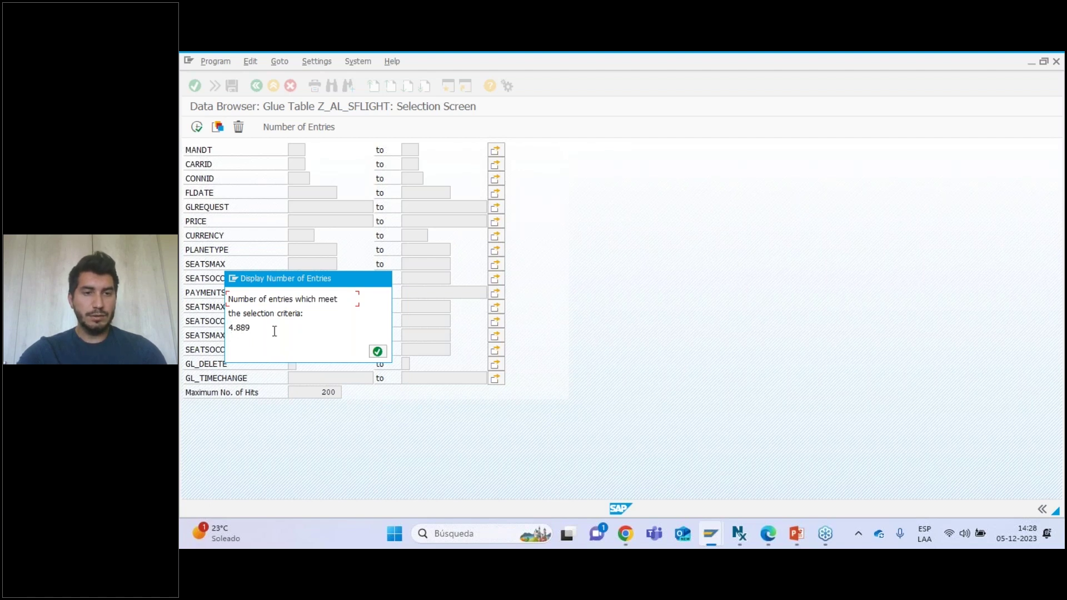
left_click(377, 351)
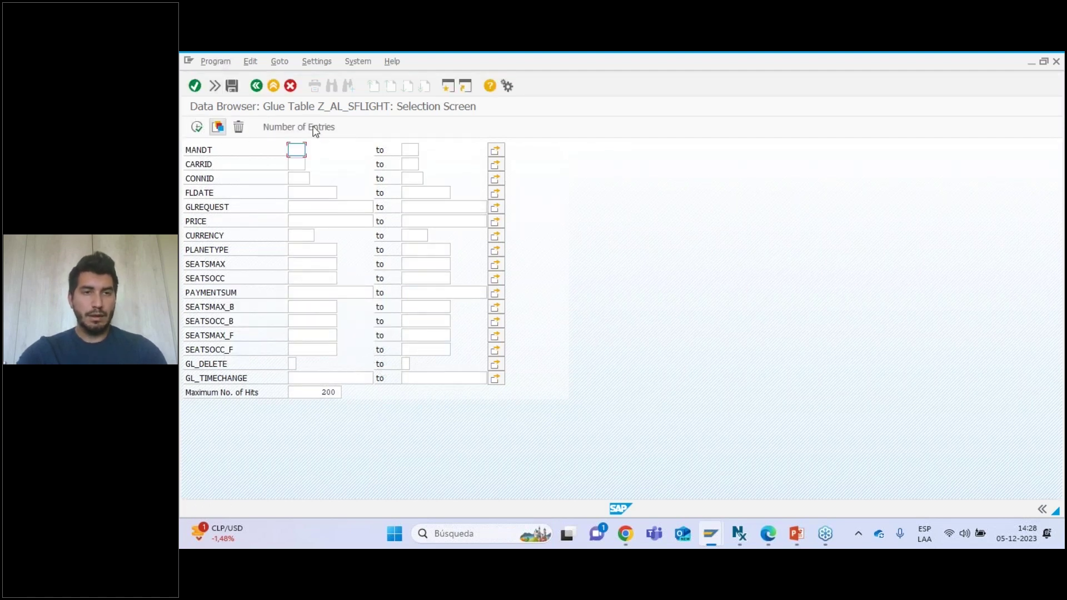
- Display the contents of Z_AL_SFLIGHT with a maximum of 200 hits and examine the extracted flight rows
left_click(196, 128)
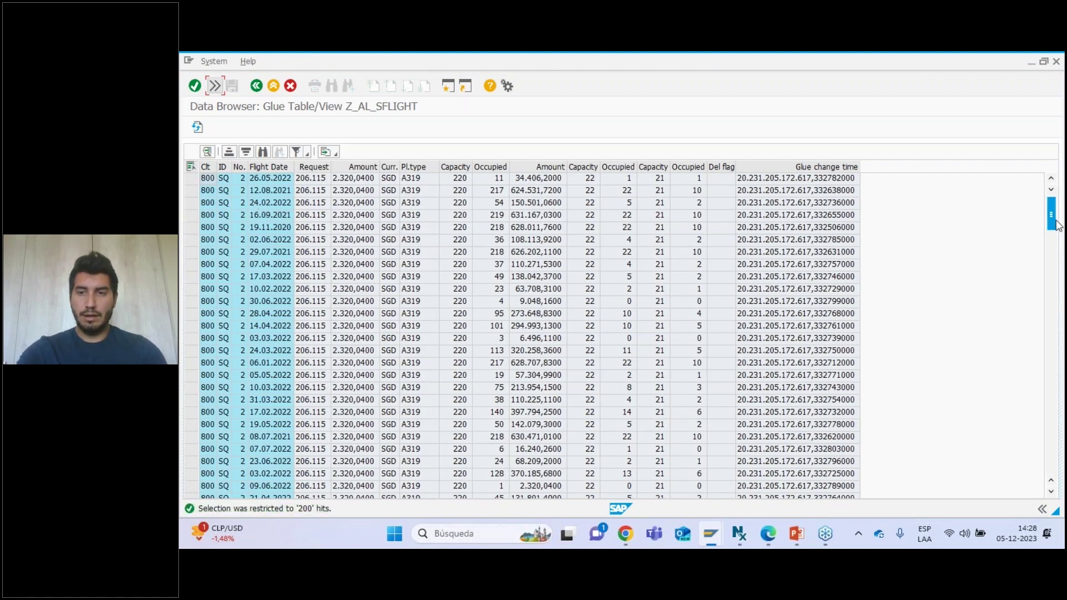
left_click_drag(1054, 223, 1057, 401)
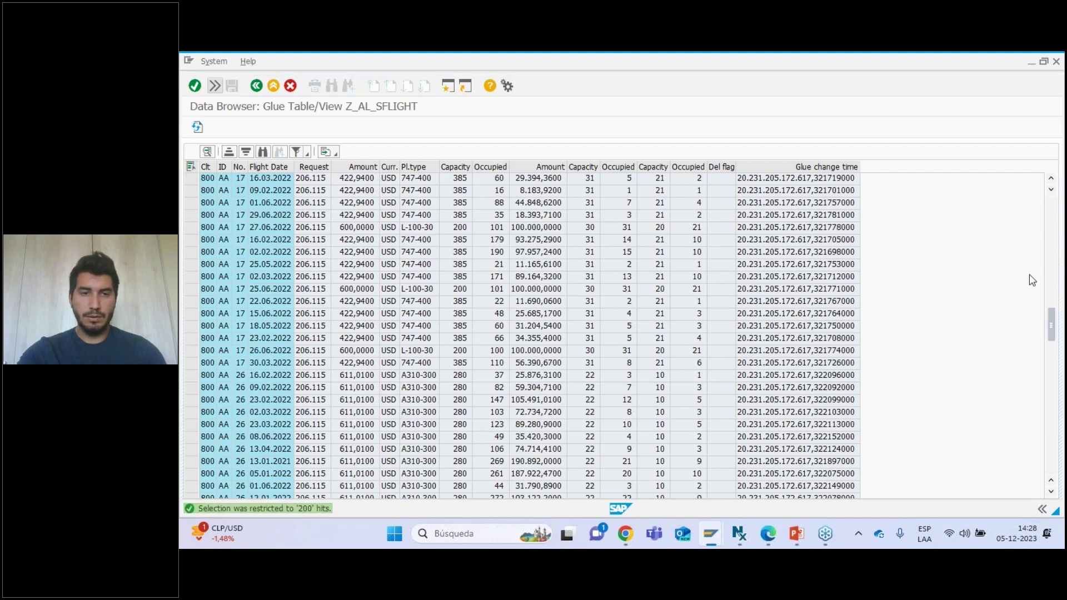
scroll(1056, 395, "up", 5)
left_click(228, 289)
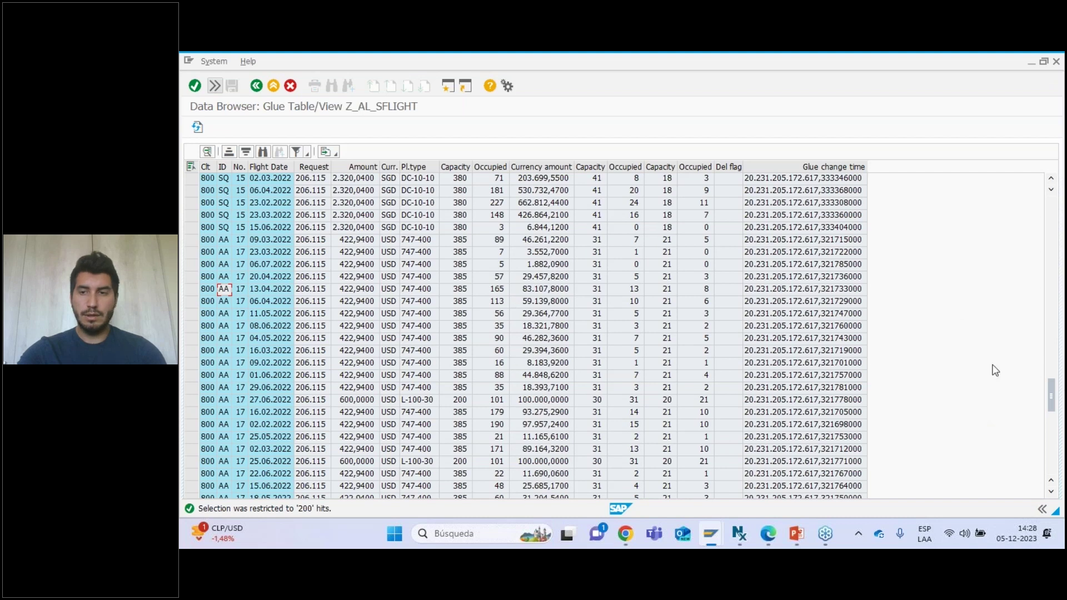
left_click_drag(1061, 314, 1060, 227)
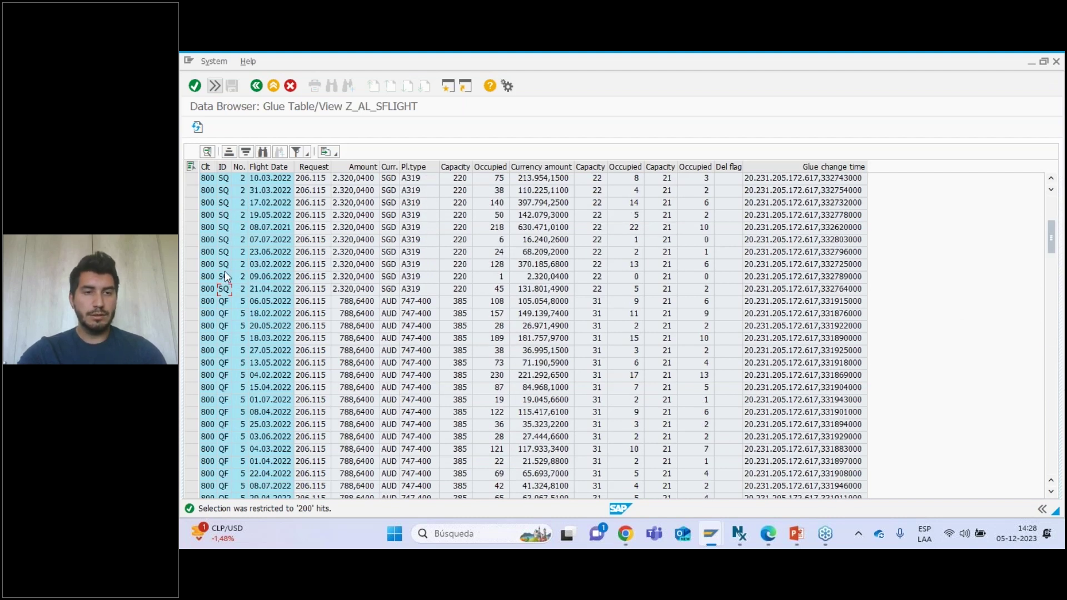
left_click(226, 250)
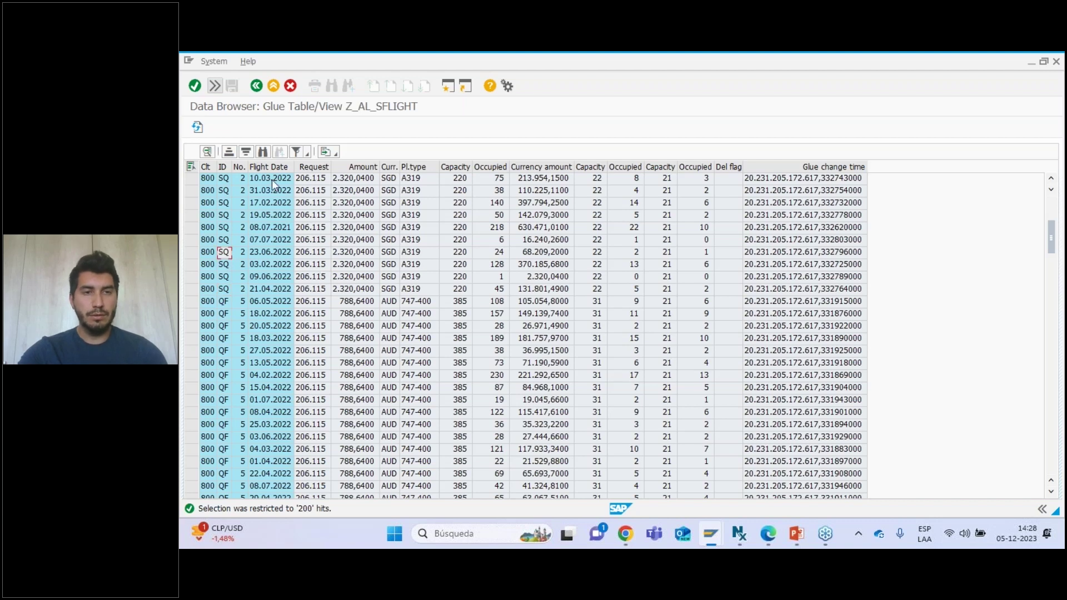
key("shift+Tab")
- Return to the object tree and open extraction process Z_AL_SFLIGHT_P to inspect the MANDT transformation rule
left_click(257, 86)
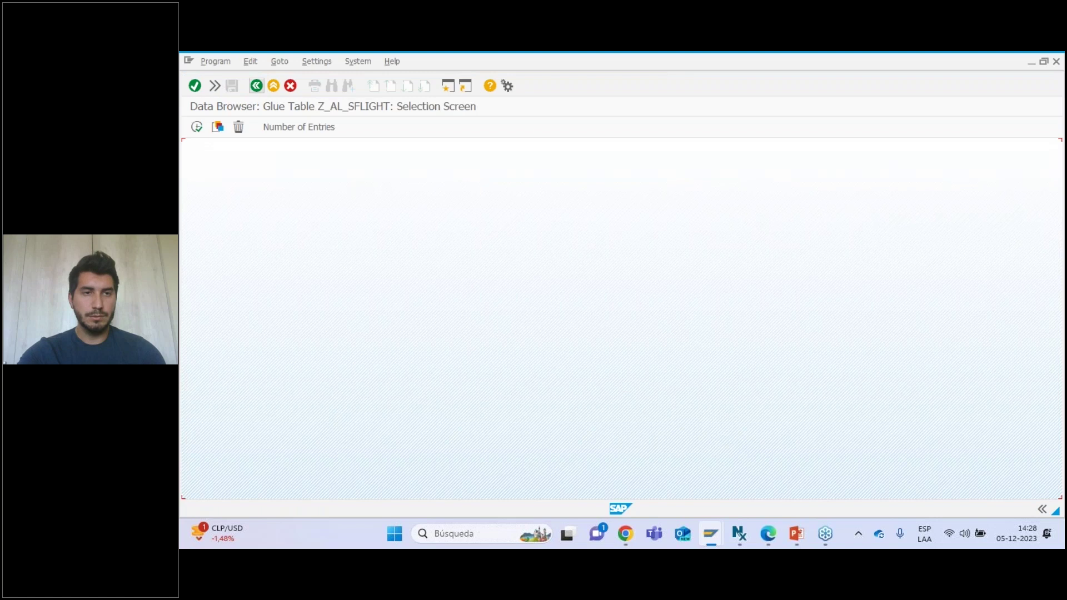
left_click(256, 86)
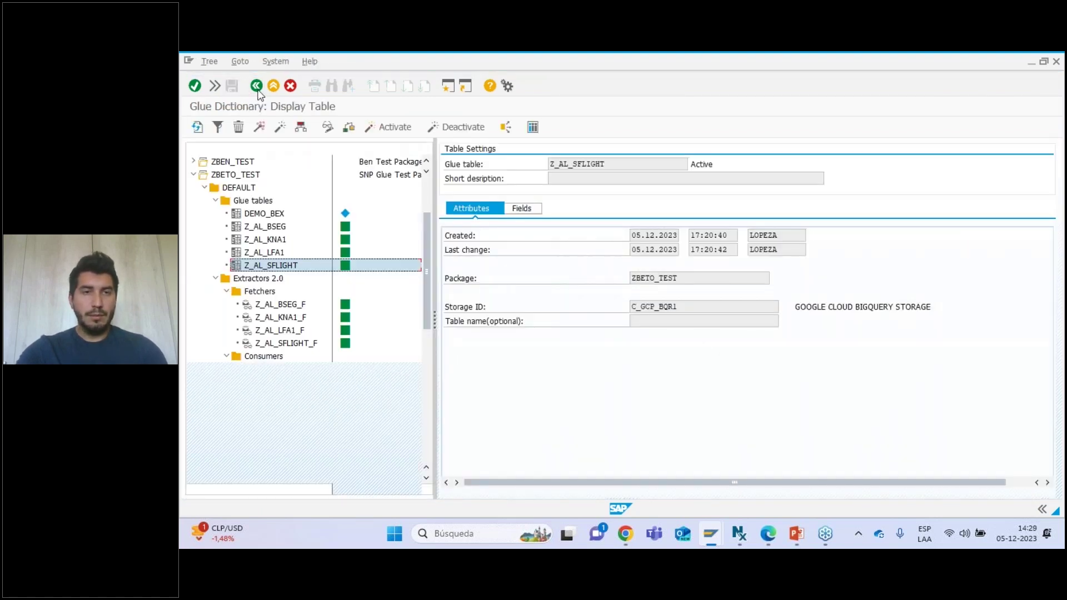
scroll(432, 247, "down", 2)
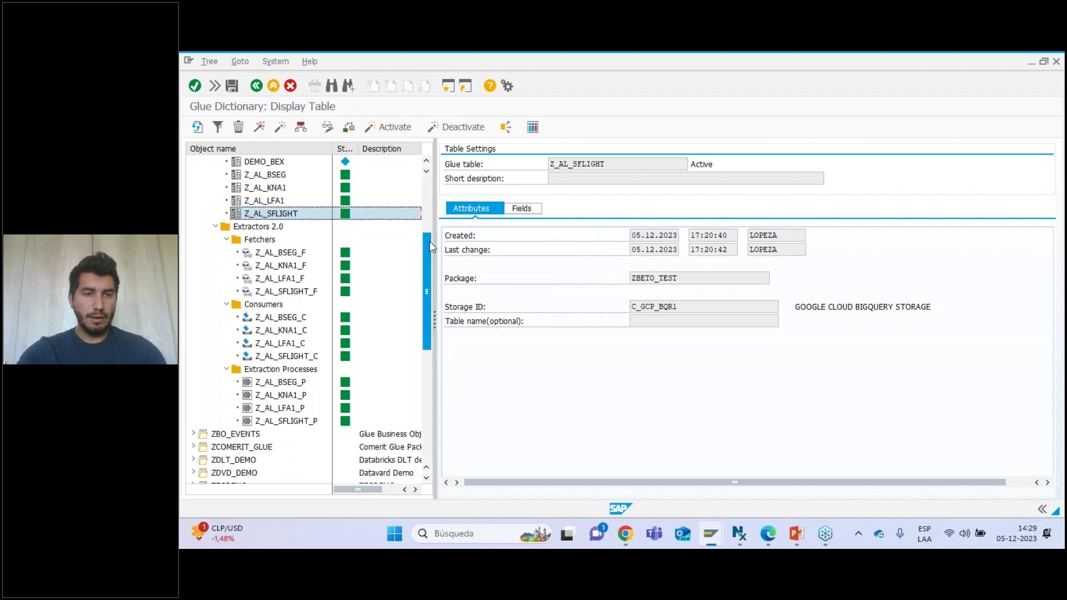
left_click(278, 421)
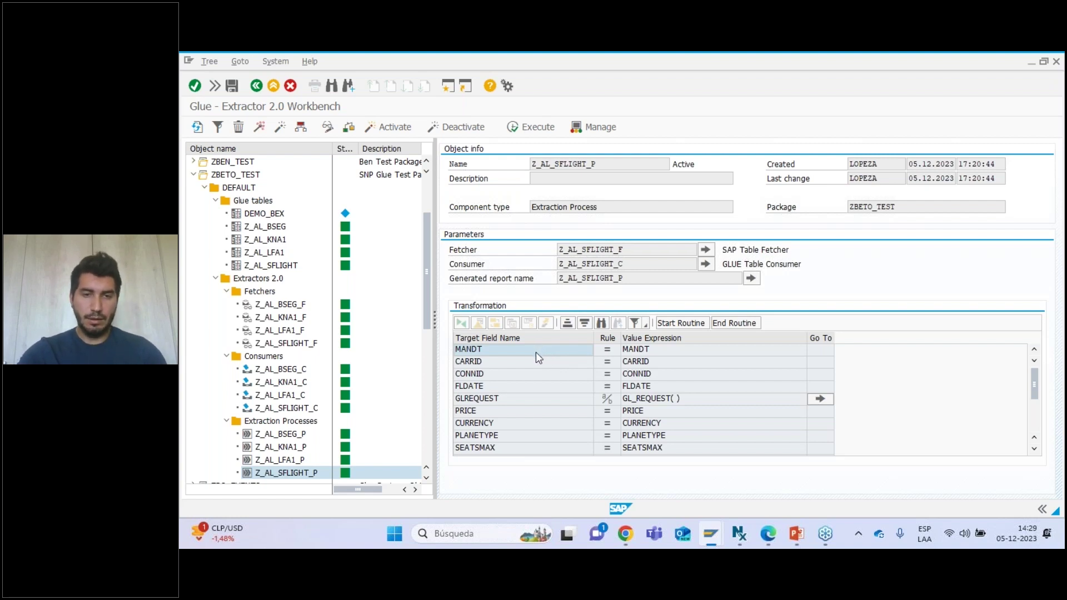
left_click(642, 351)
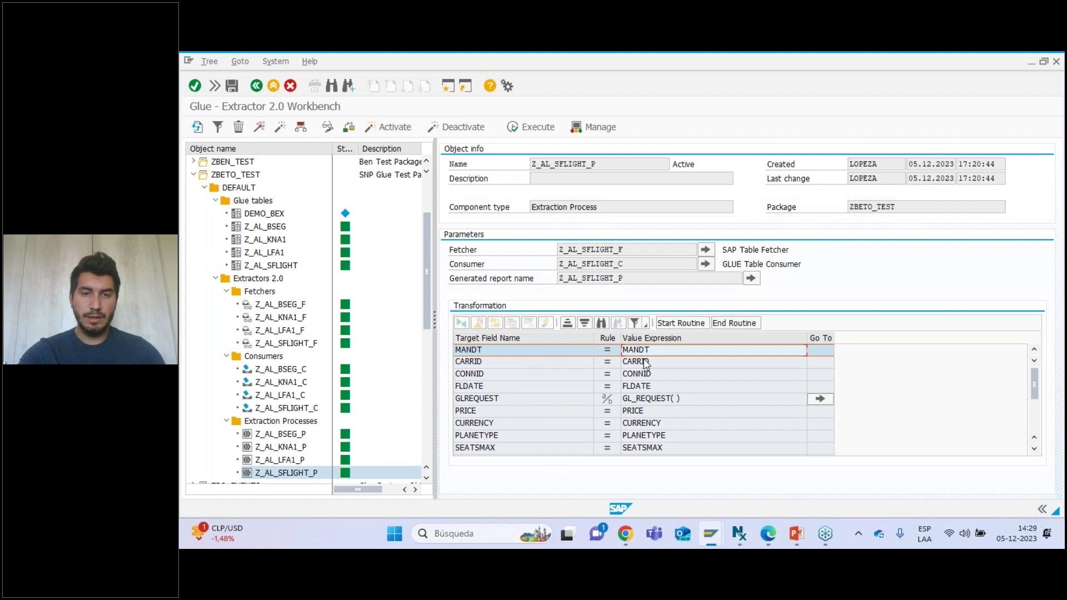
- View the End Routine code of the Z_AL_SFLIGHT_P transformation and close the routine editor without changes
left_click(732, 324)
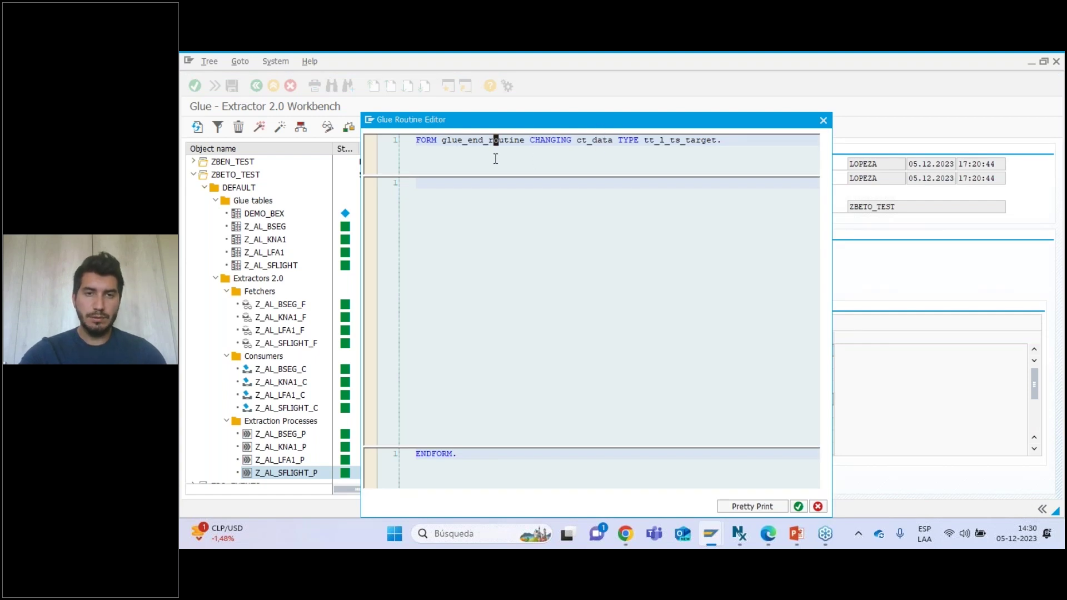
left_click(442, 186)
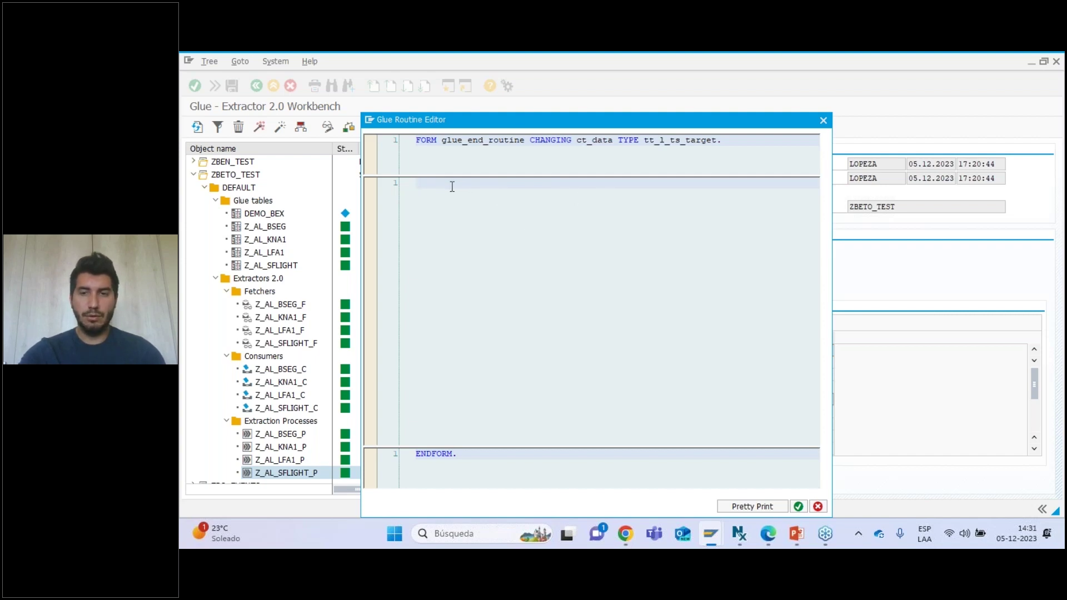
left_click_drag(735, 119, 610, 131)
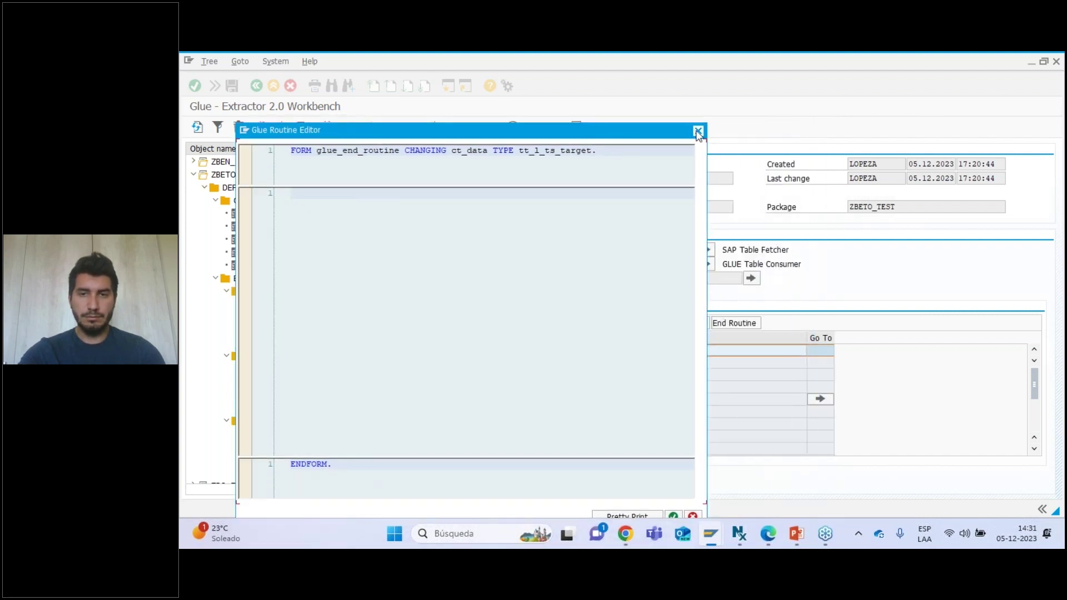
left_click(698, 131)
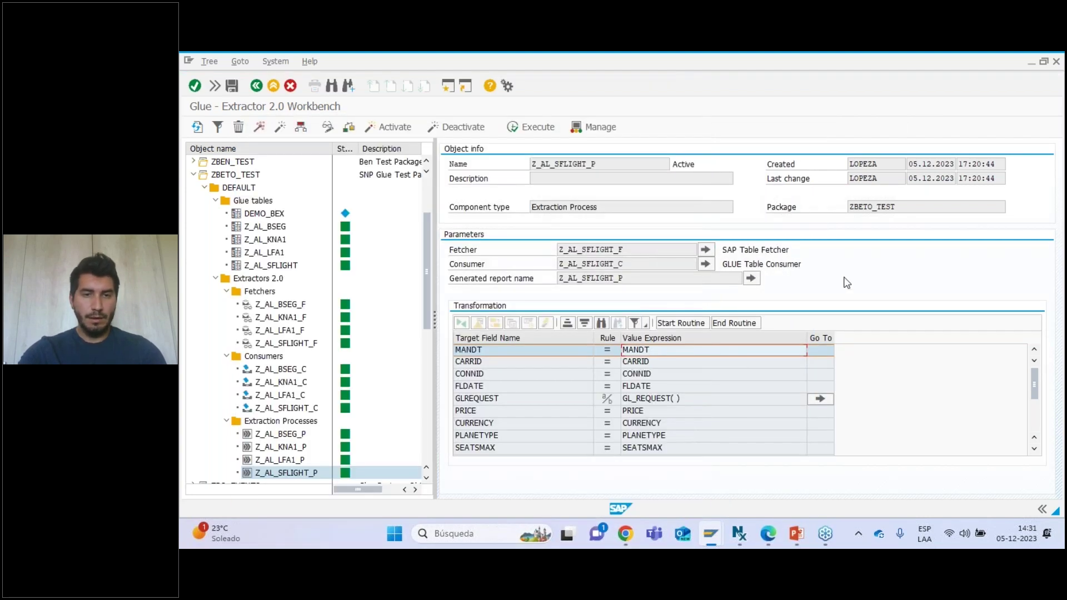
- Review the Glue tables, fetchers, consumers and extraction processes under package ZBETO_TEST in the object tree
left_click_drag(426, 281, 431, 245)
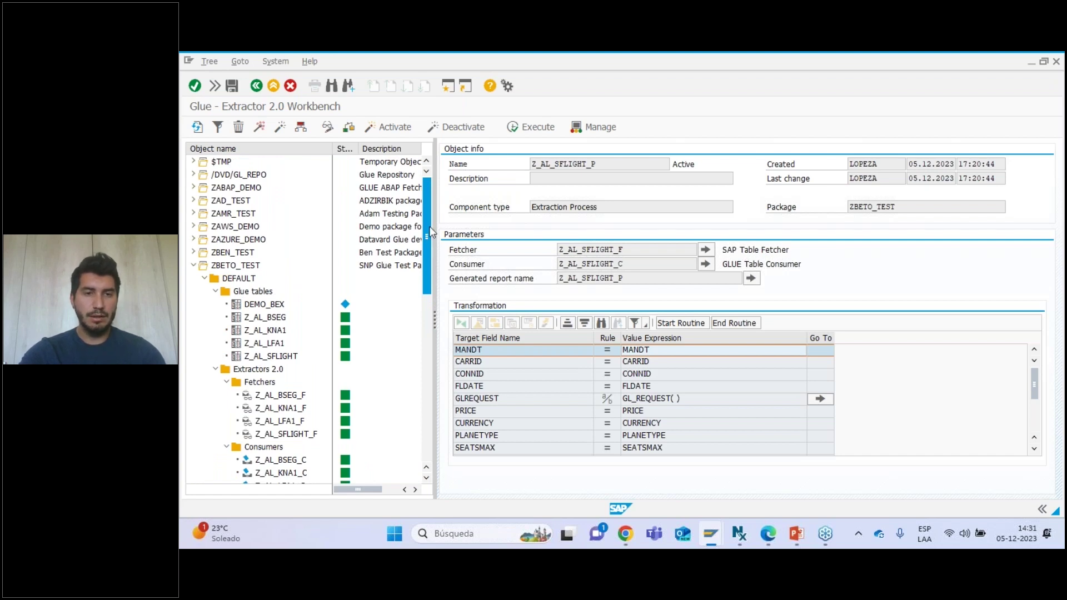
left_click_drag(430, 232, 422, 258)
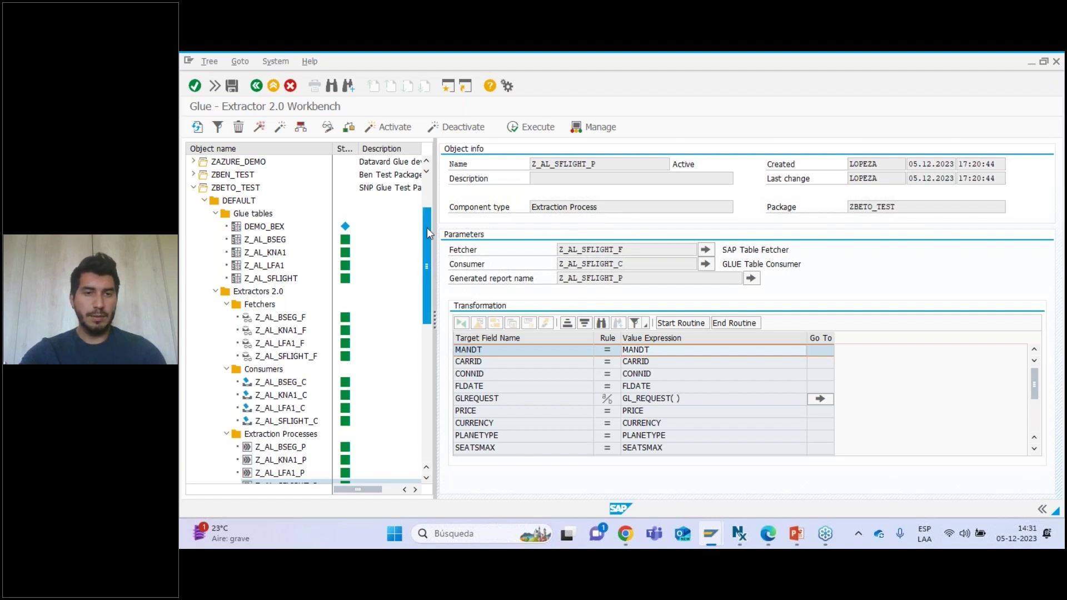
scroll(427, 227, "down", 4)
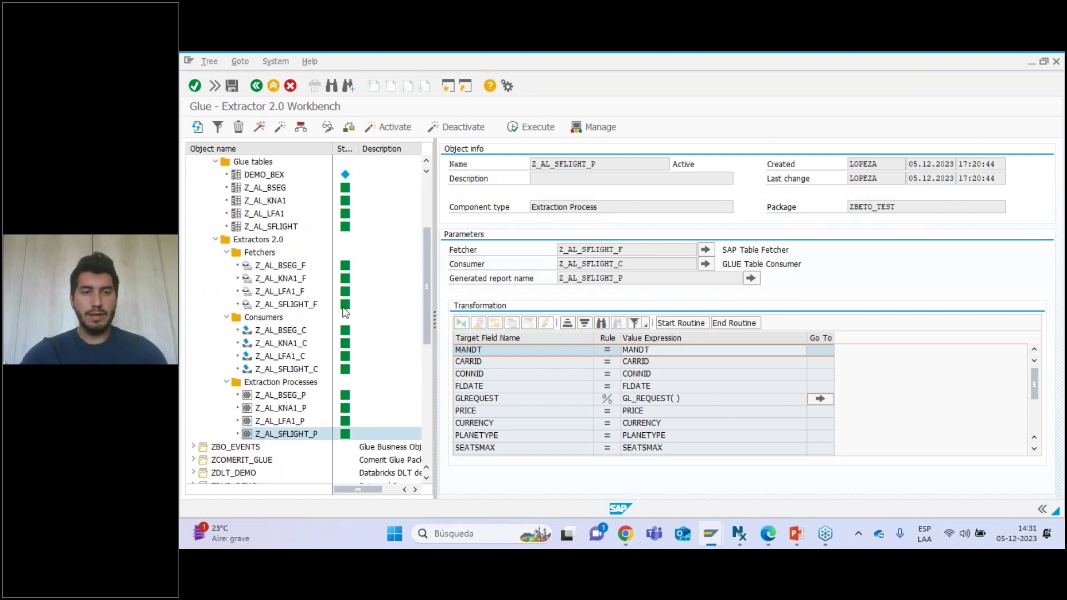
left_click_drag(424, 247, 425, 229)
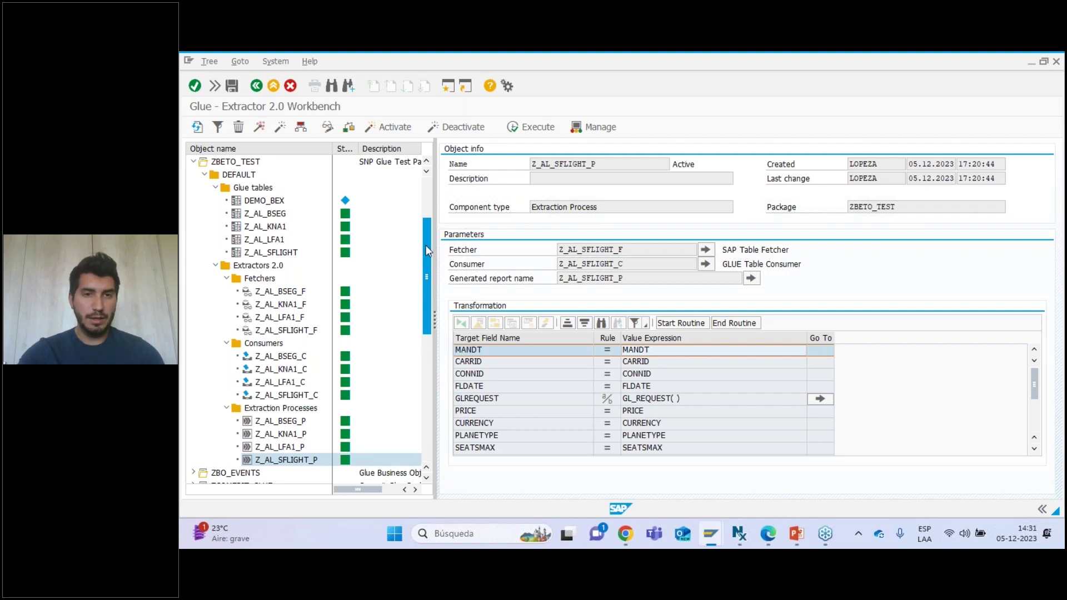
left_click_drag(427, 251, 428, 238)
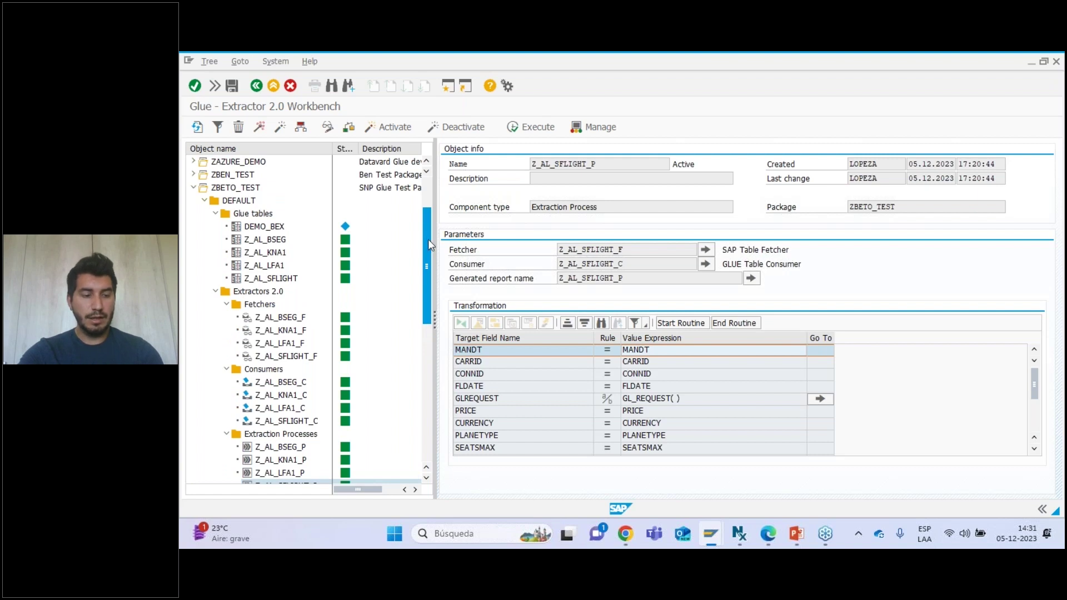
left_click_drag(424, 239, 430, 197)
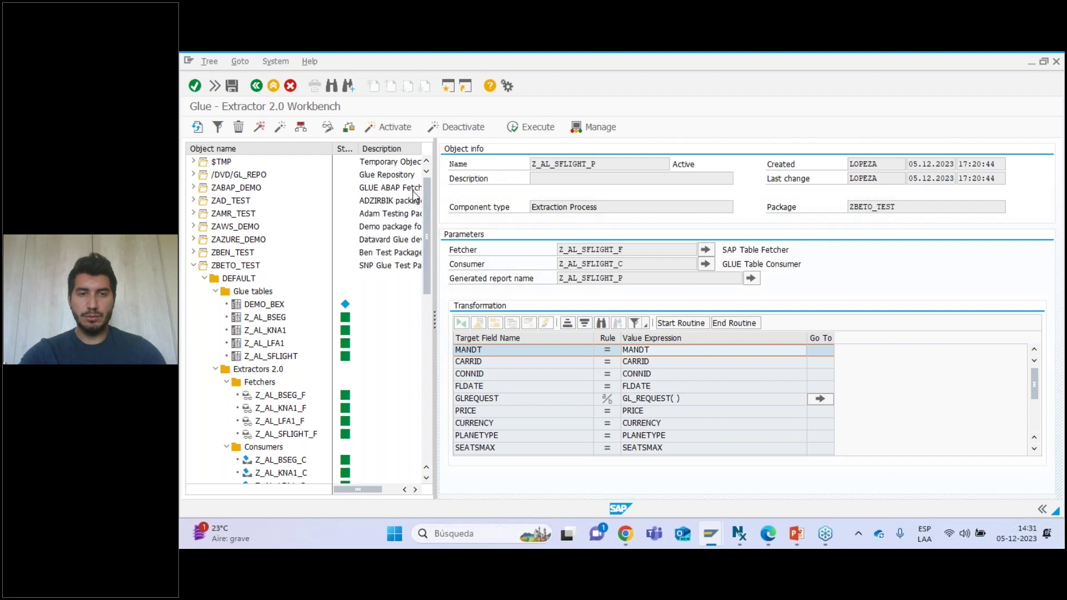
left_click_drag(426, 202, 425, 232)
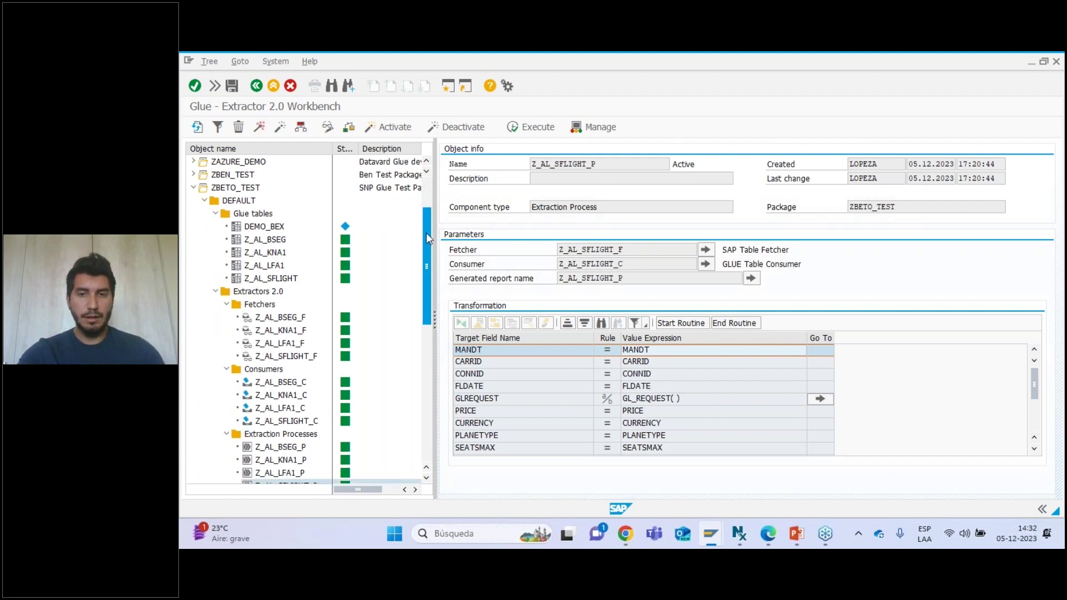
mouse_move(426, 232)
left_mouse_down()
mouse_move(419, 251)
mouse_move(426, 244)
left_mouse_up()
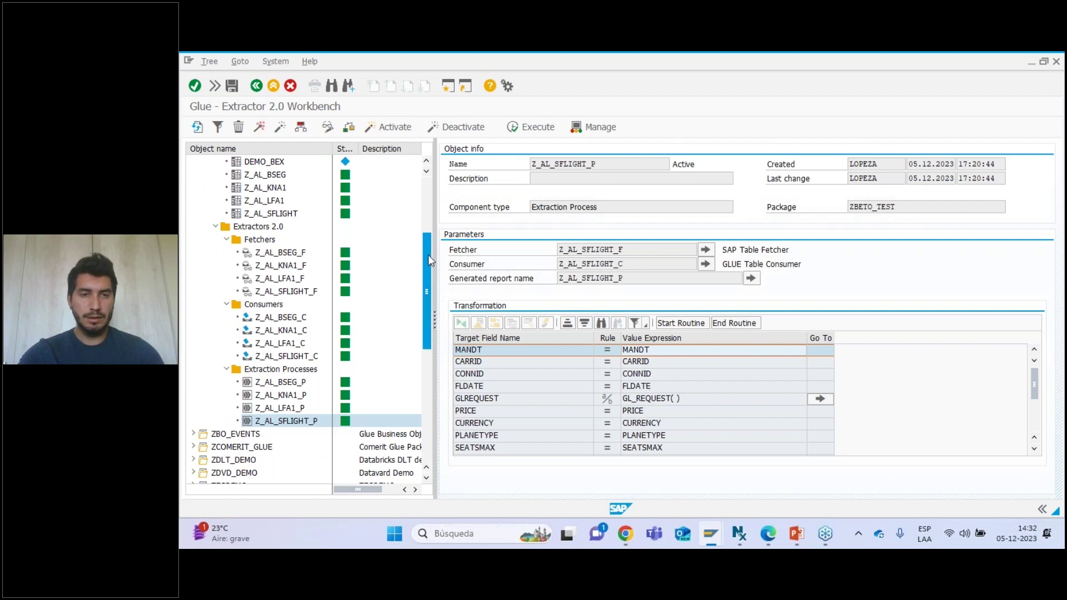
left_click_drag(427, 255, 427, 200)
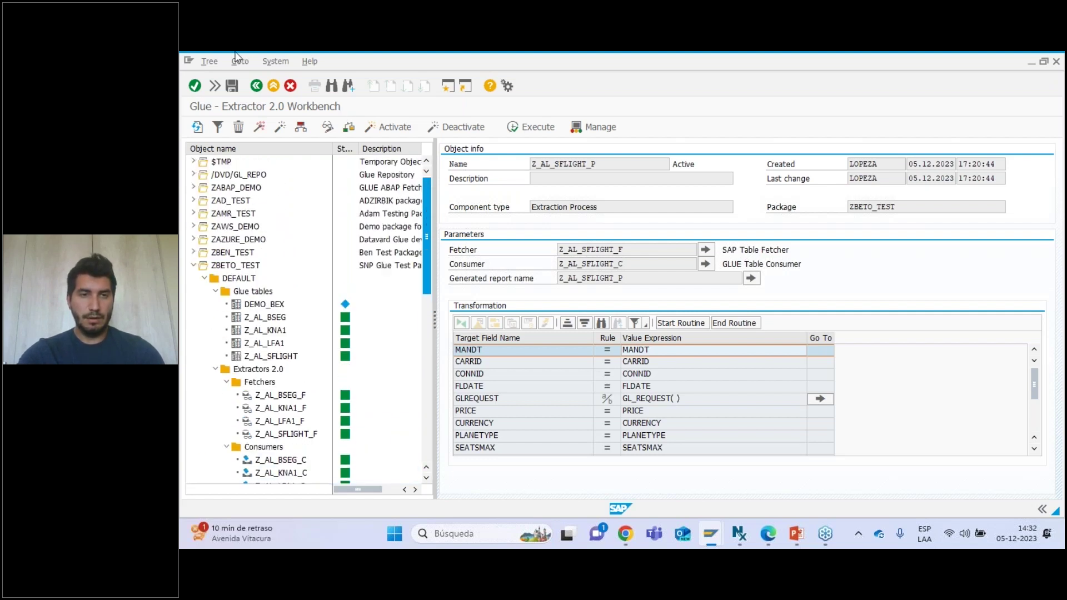
- Return to the Glue Cockpit, open Storage Management and list the storage connections under AWS Redshift and AWS S3
left_click(260, 87)
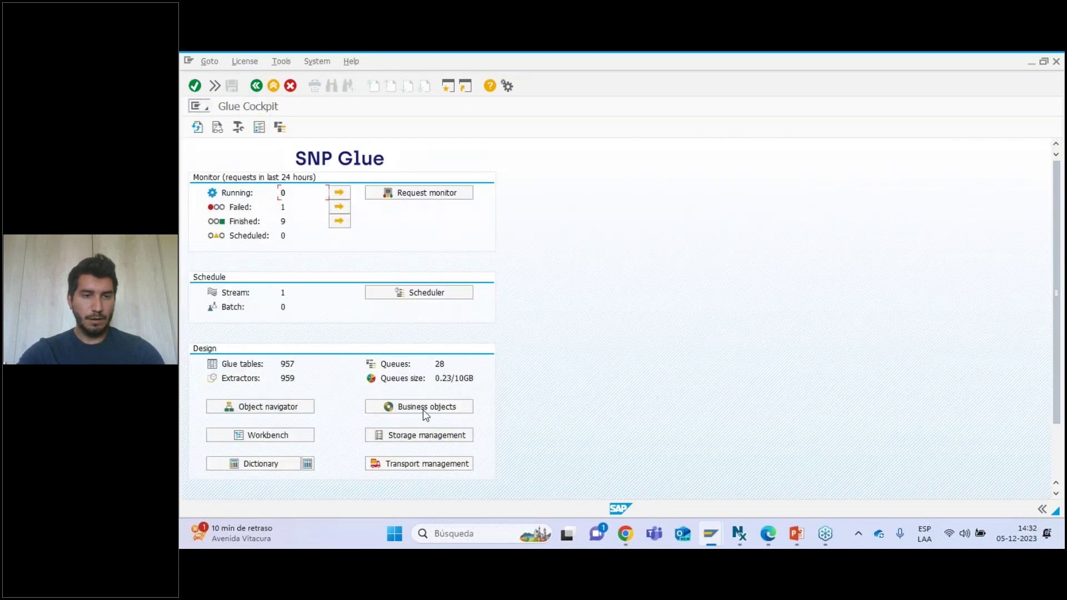
left_click(416, 439)
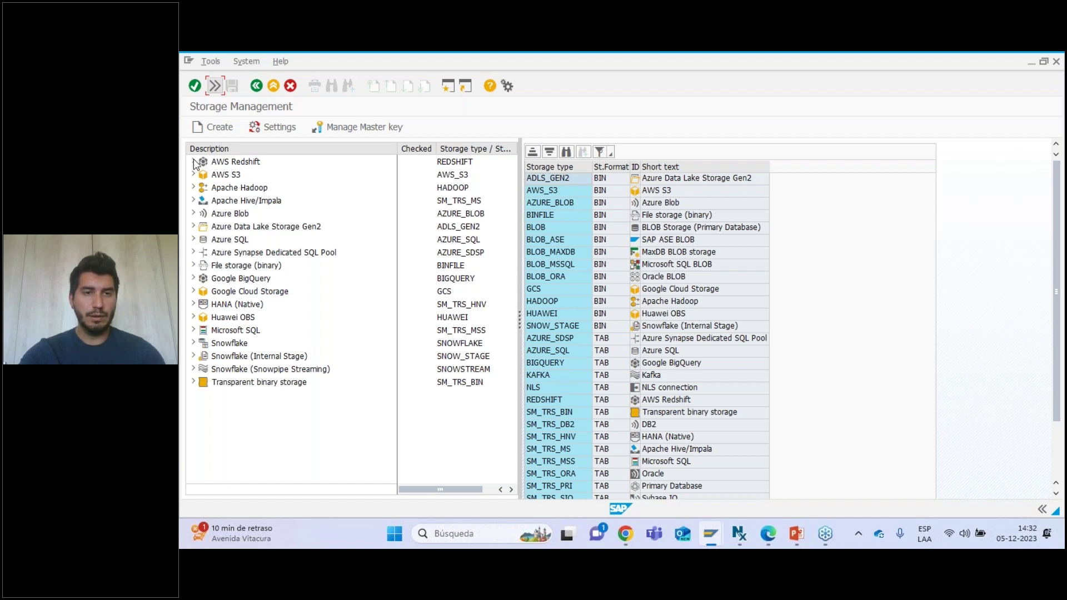
left_click(194, 161)
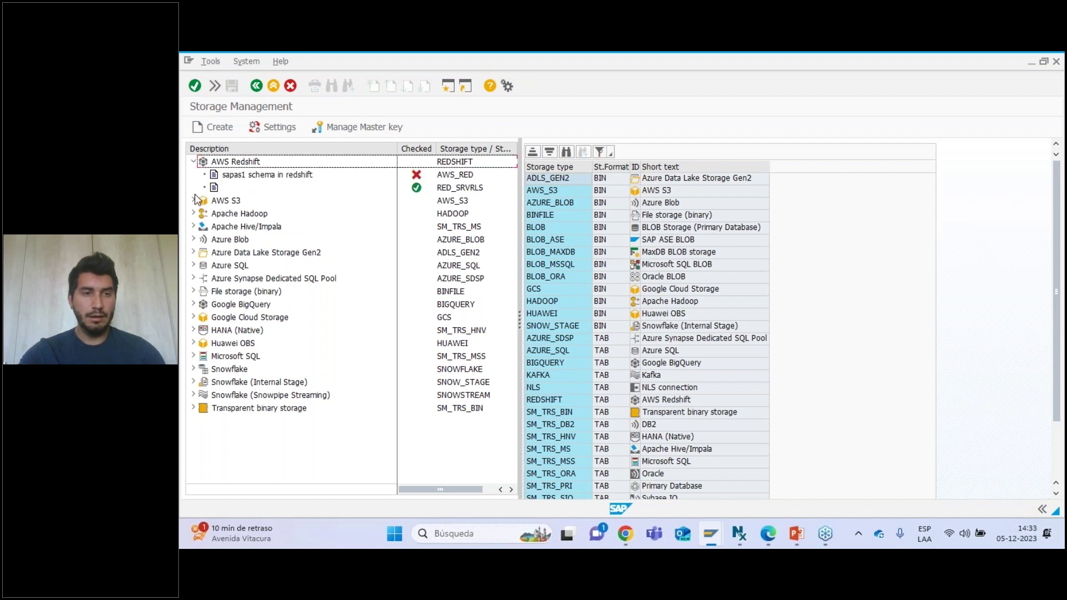
left_click(194, 200)
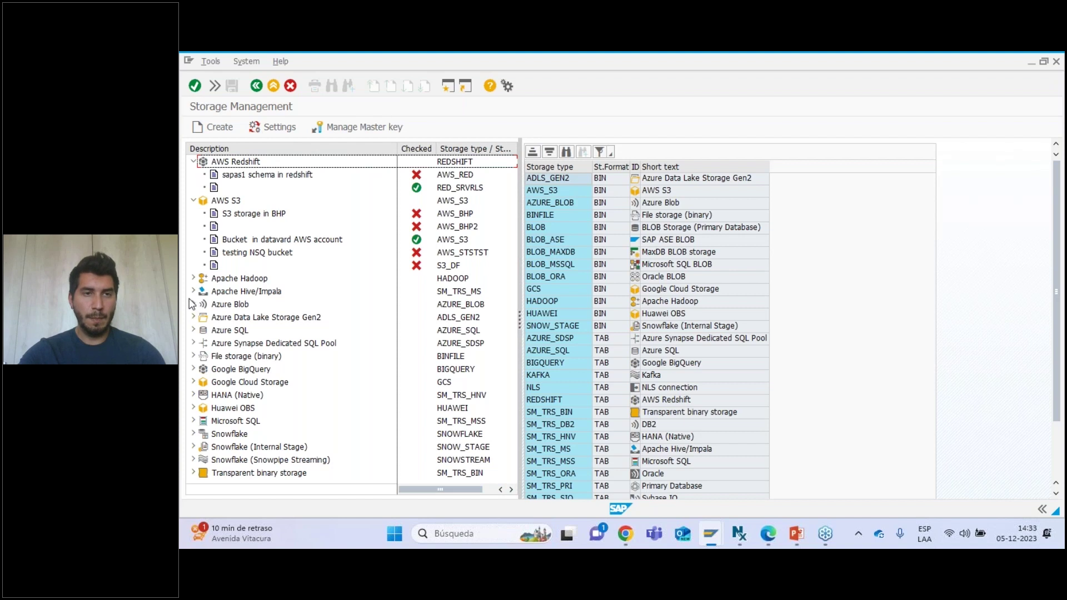
- List the connections under Apache Hadoop, Apache Hive/Impala and Azure SQL, and review them together with the AWS connections
left_click(193, 278)
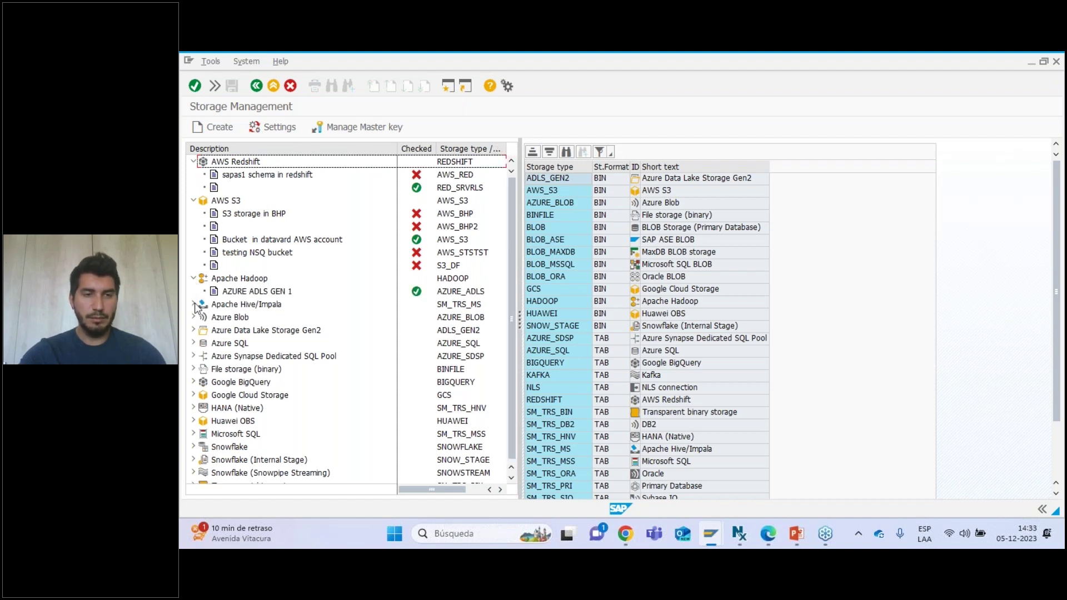
left_click(193, 304)
left_click_drag(509, 220, 505, 279)
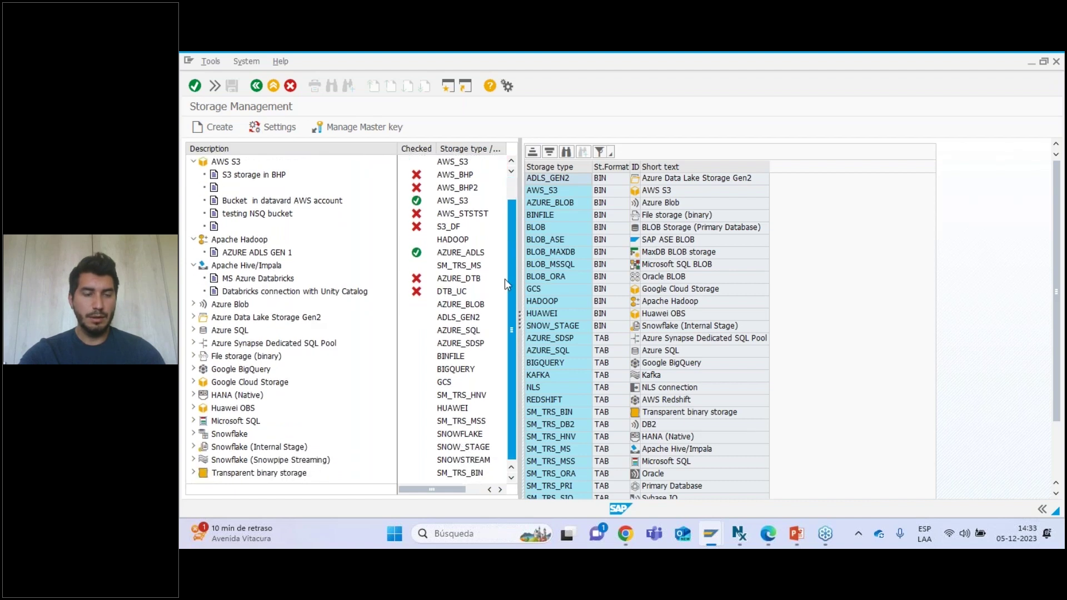
left_click(194, 330)
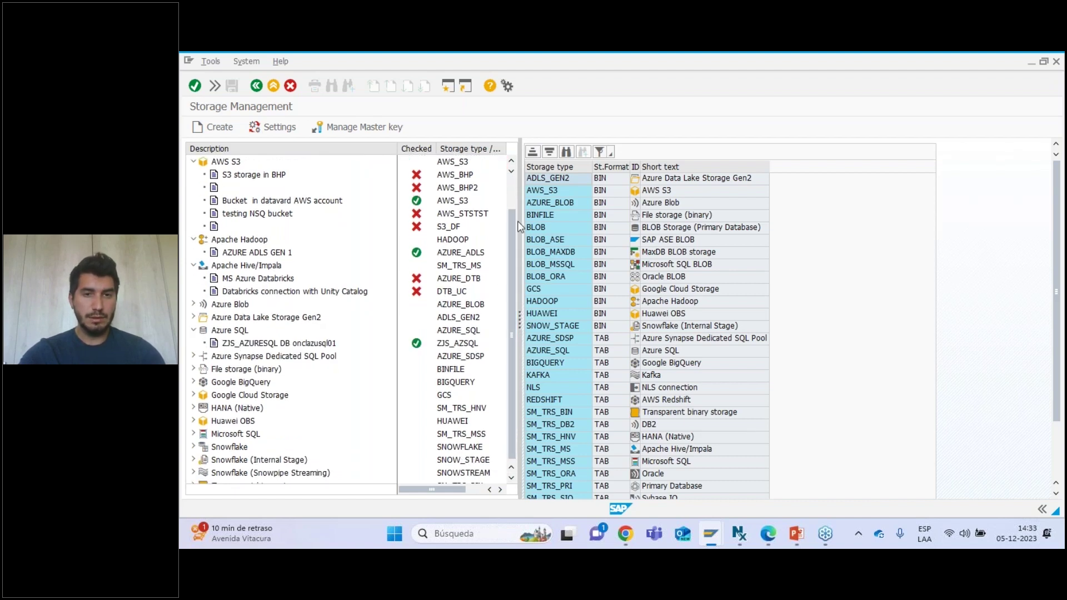
left_click_drag(513, 228, 513, 241)
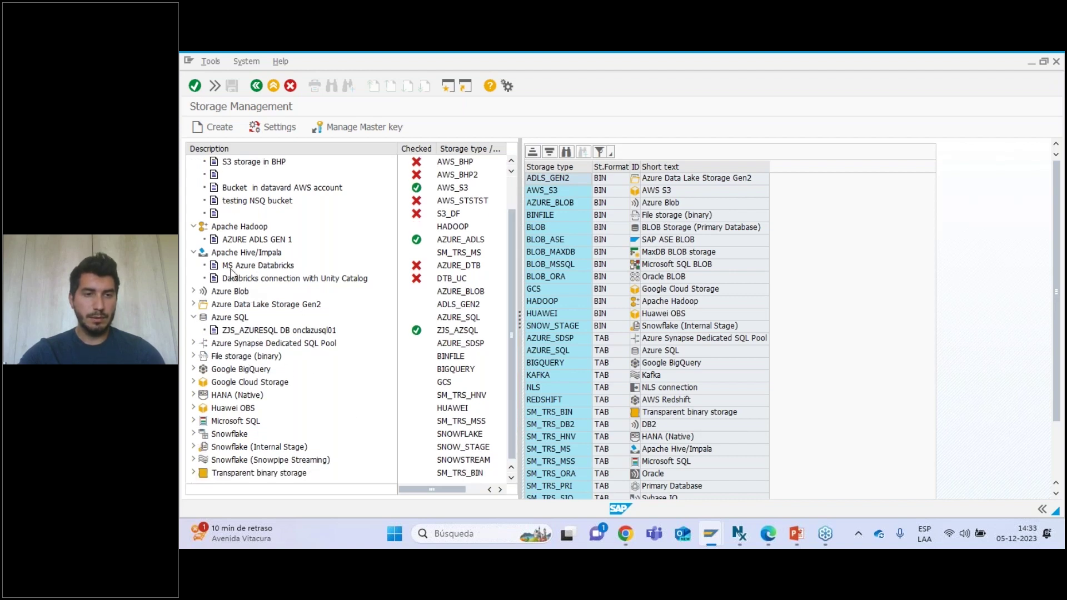
scroll(239, 273, "up", 2)
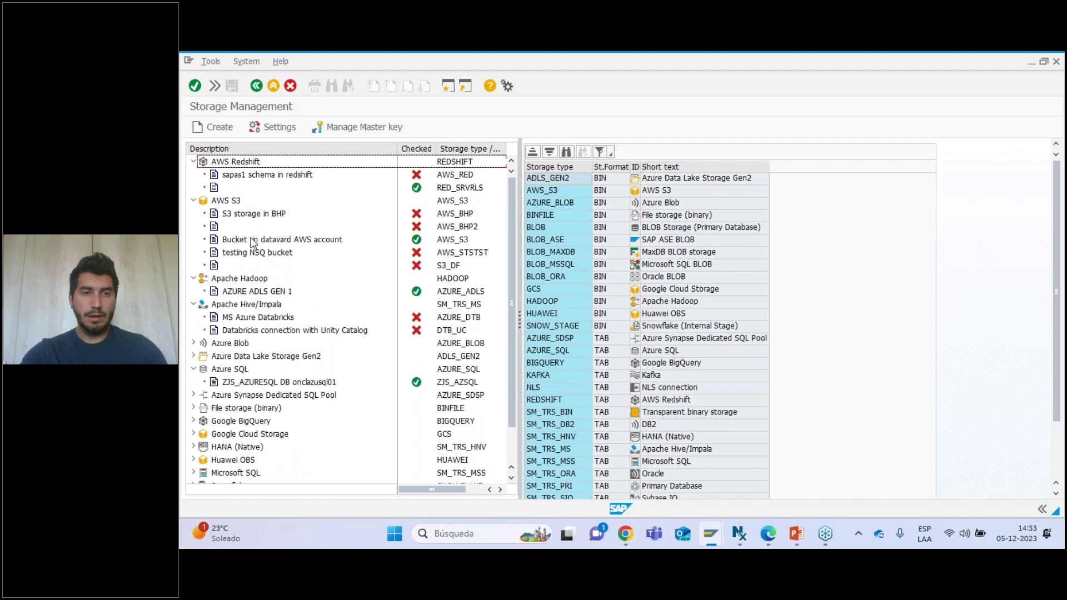
scroll(278, 255, "down", 2)
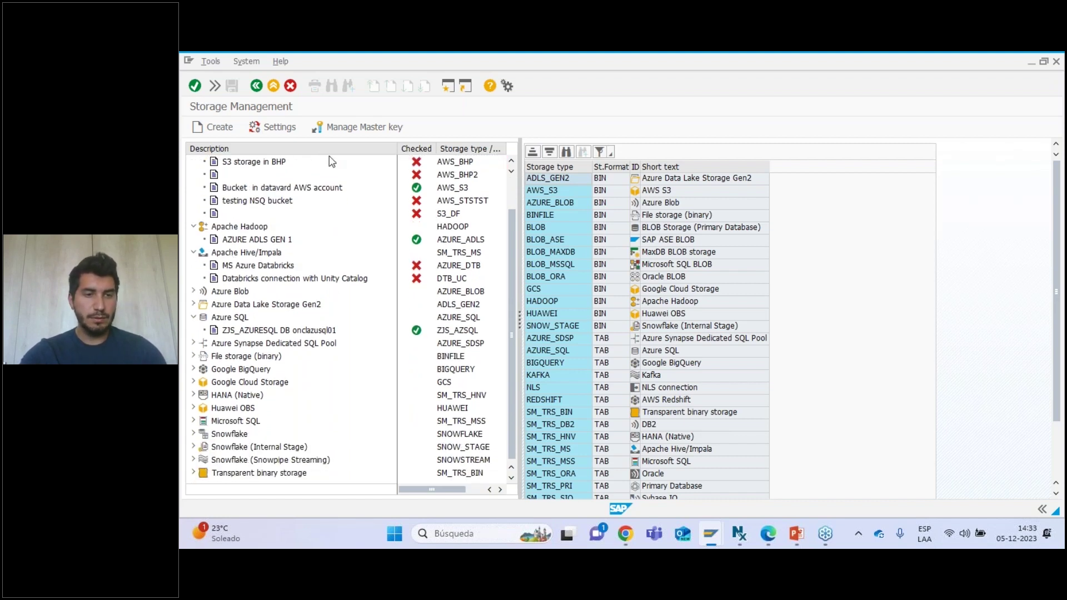
- Expand the Google BigQuery, Google Cloud Storage and HANA (Native) storage types to review their connections
left_click(193, 369)
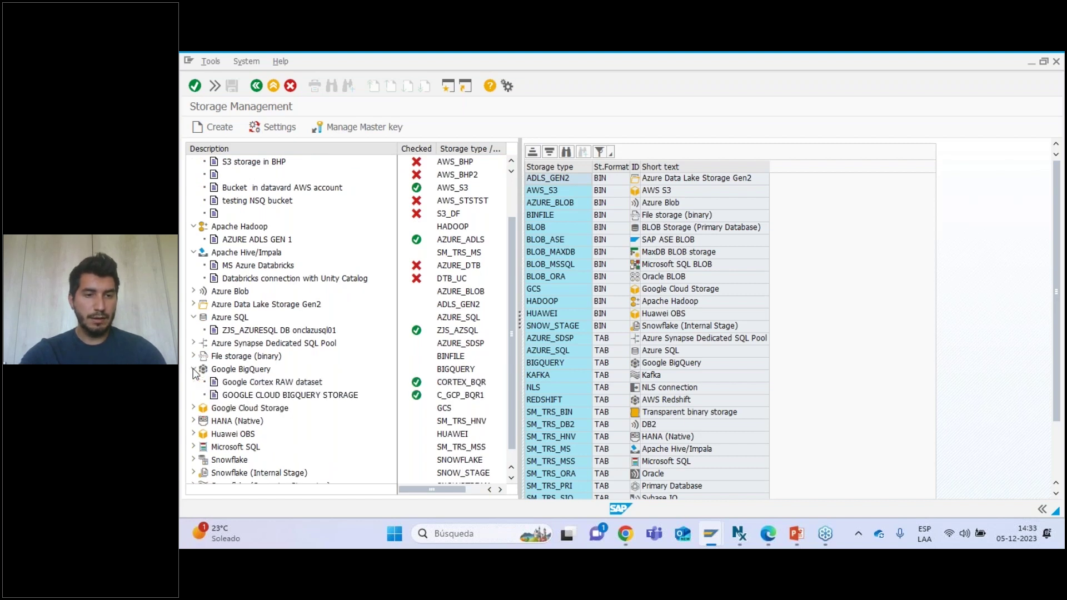
left_click(193, 408)
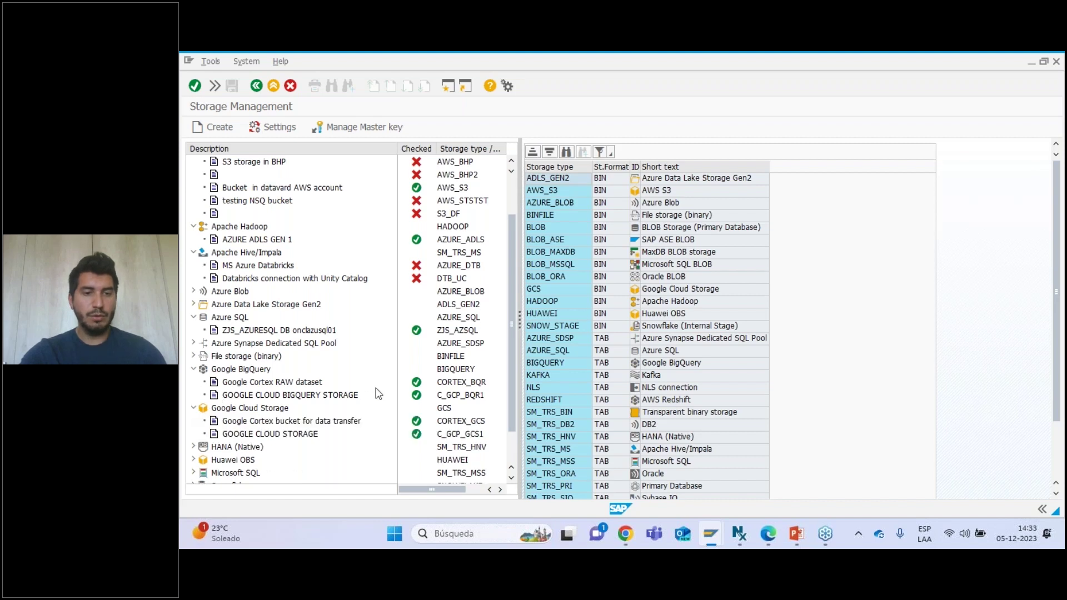
scroll(309, 358, "down", 2)
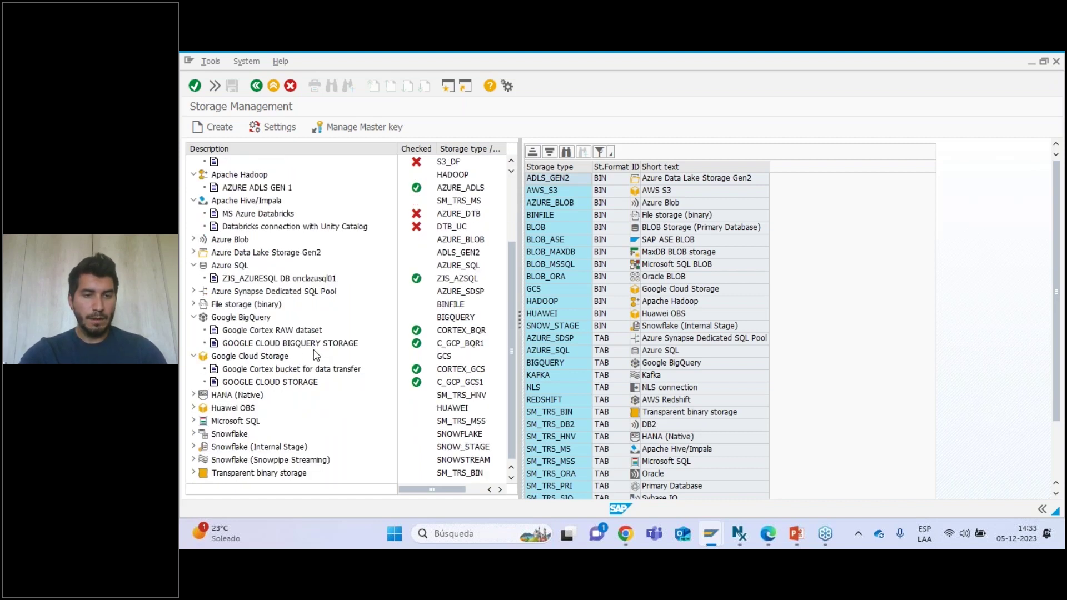
left_click(194, 395)
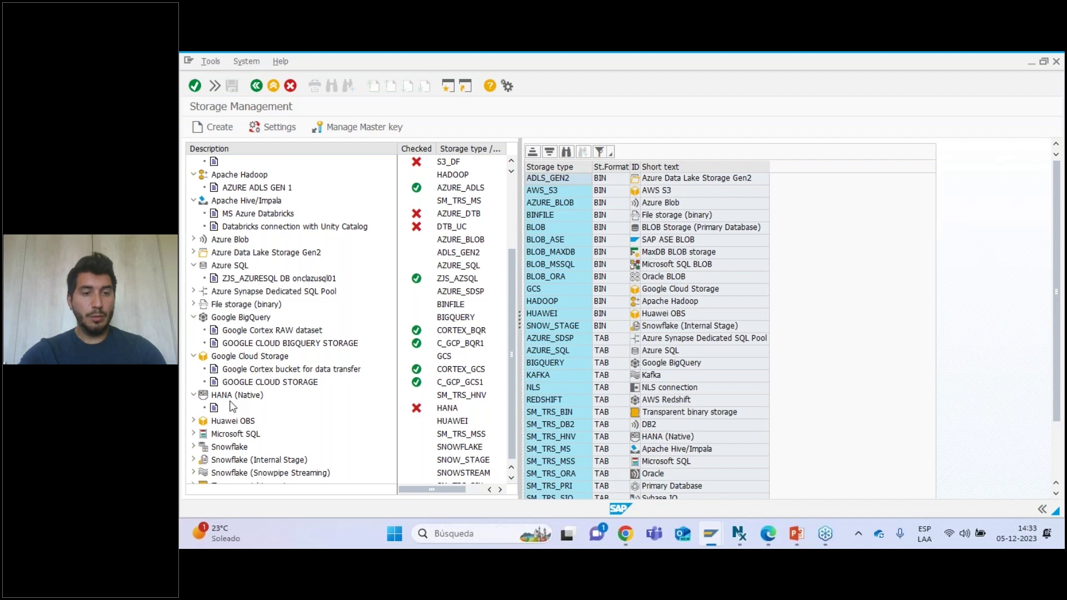
scroll(248, 400, "down", 1)
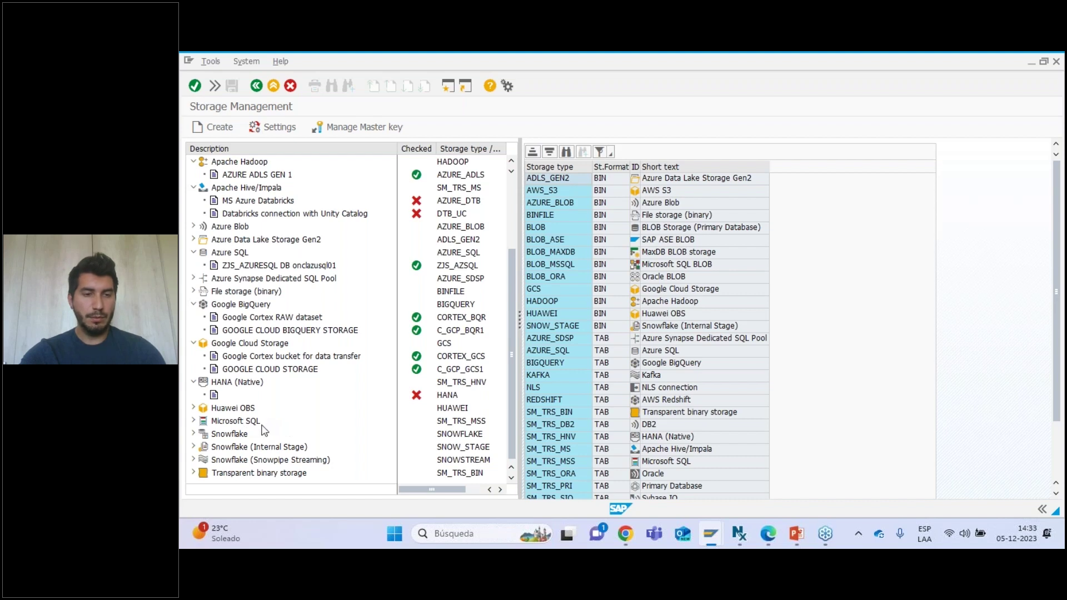
- Expand the Snowflake and Snowflake (Internal Stage) storage types to review their connections
left_click(194, 434)
scroll(252, 397, "down", 1)
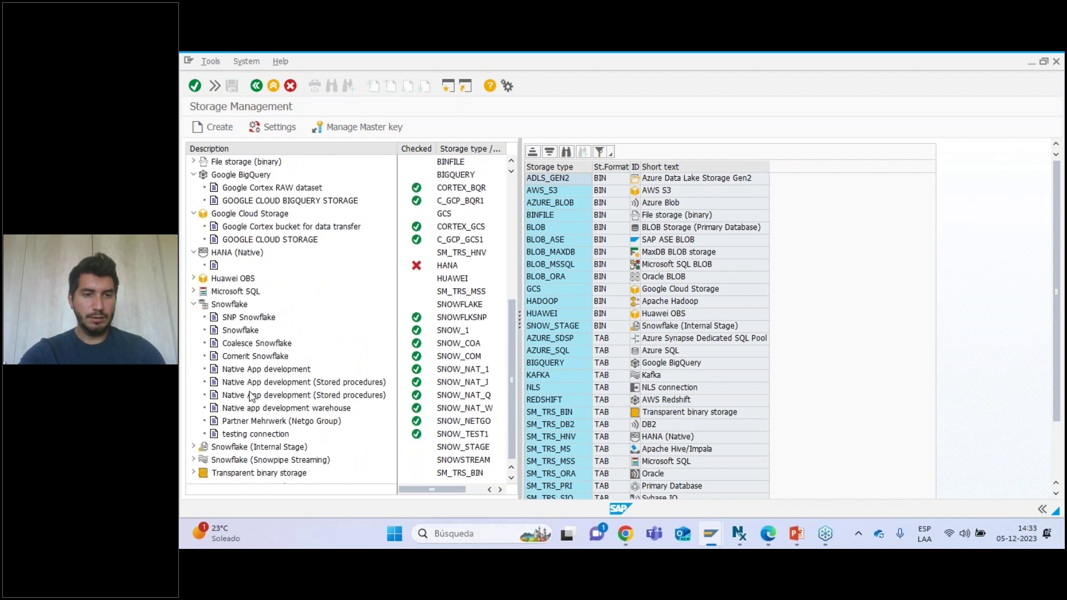
left_click(194, 447)
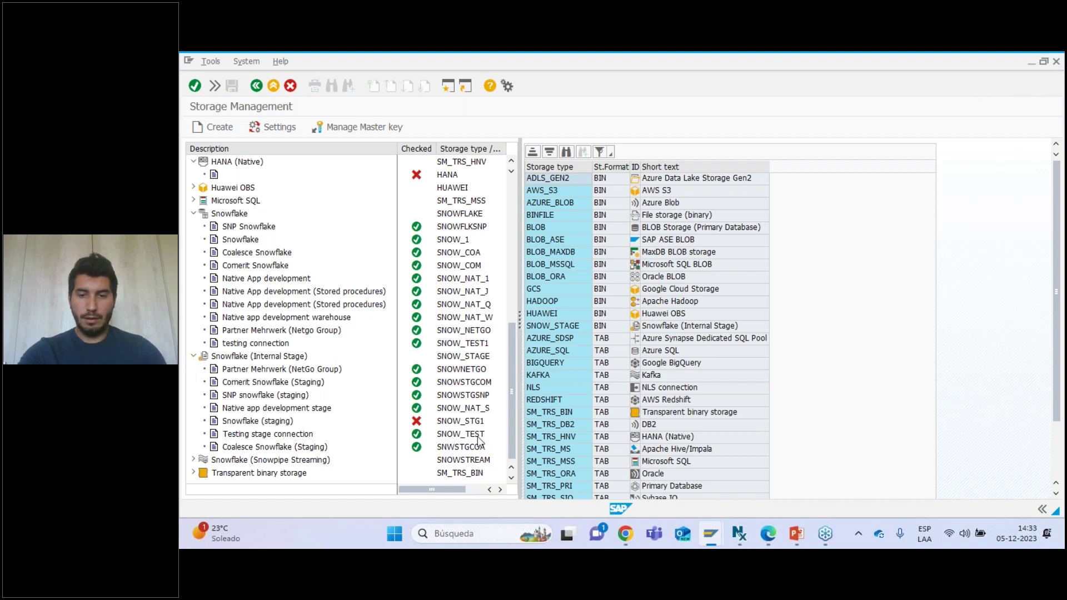
- Switch to the running PowerPoint slide show of Demo SNP Glue.pptx and advance one slide past the "Conozcamos la plataforma" title
mouse_move(793, 529)
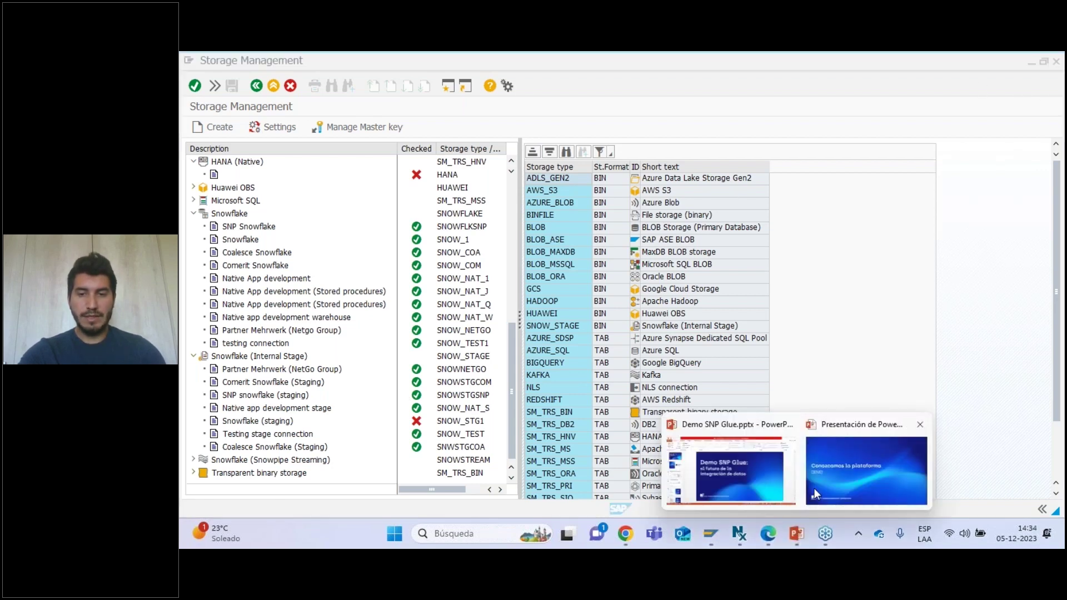
mouse_move(815, 488)
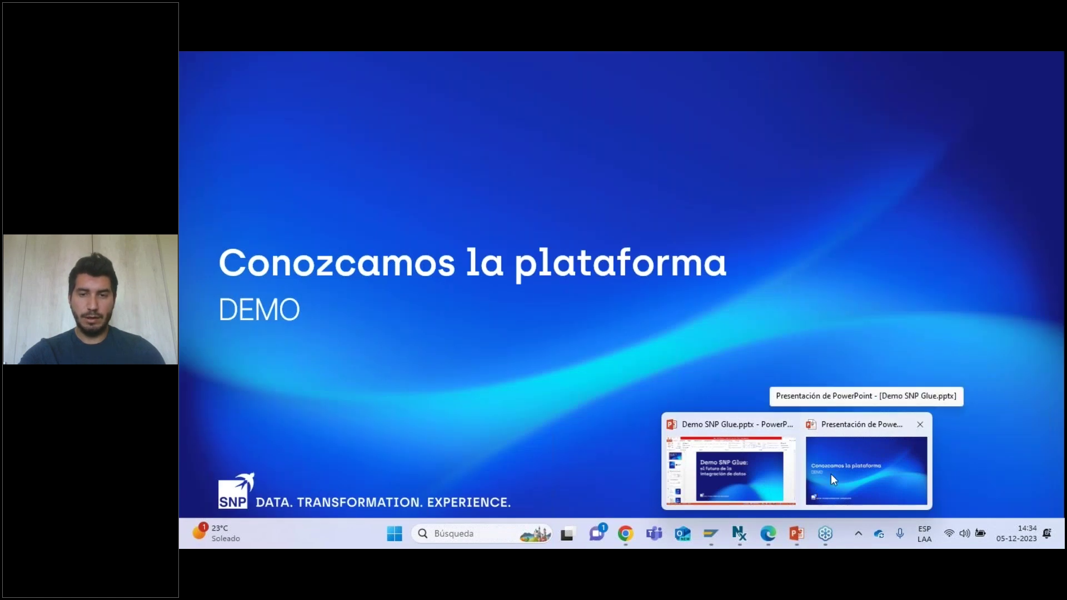
left_click(832, 475)
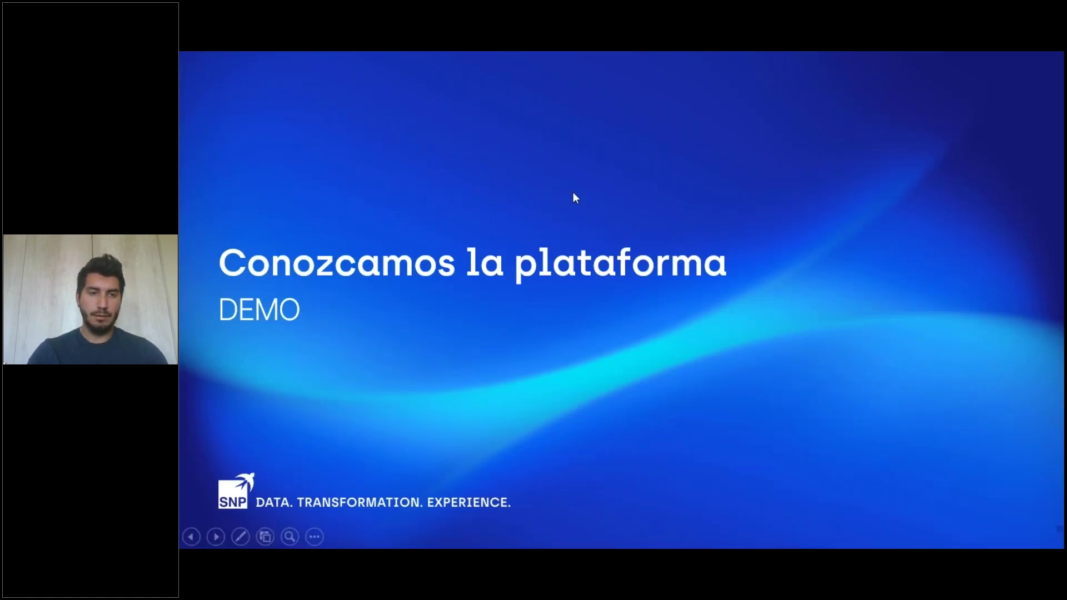
left_click(573, 193)
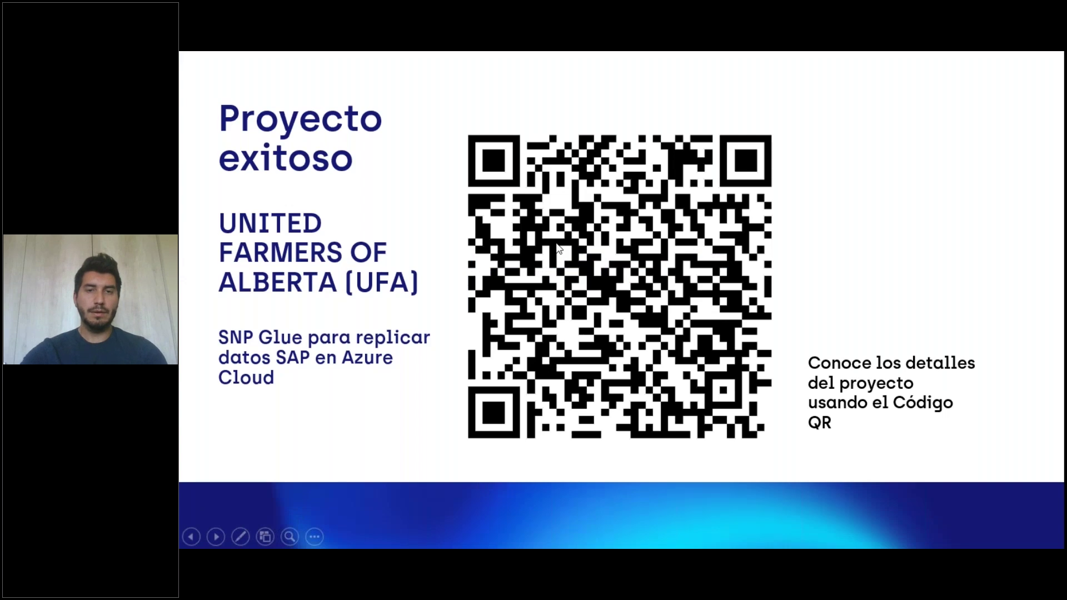